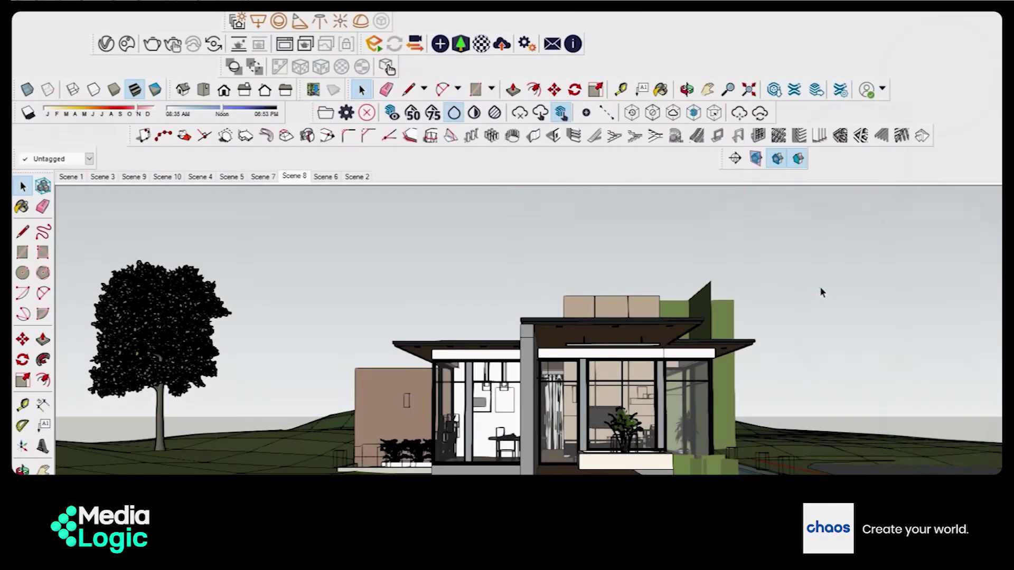
Examine the single tree beside the house up close, including its leaf geometry and trunk
{"action": "left_click", "coordinate": [824, 276]}
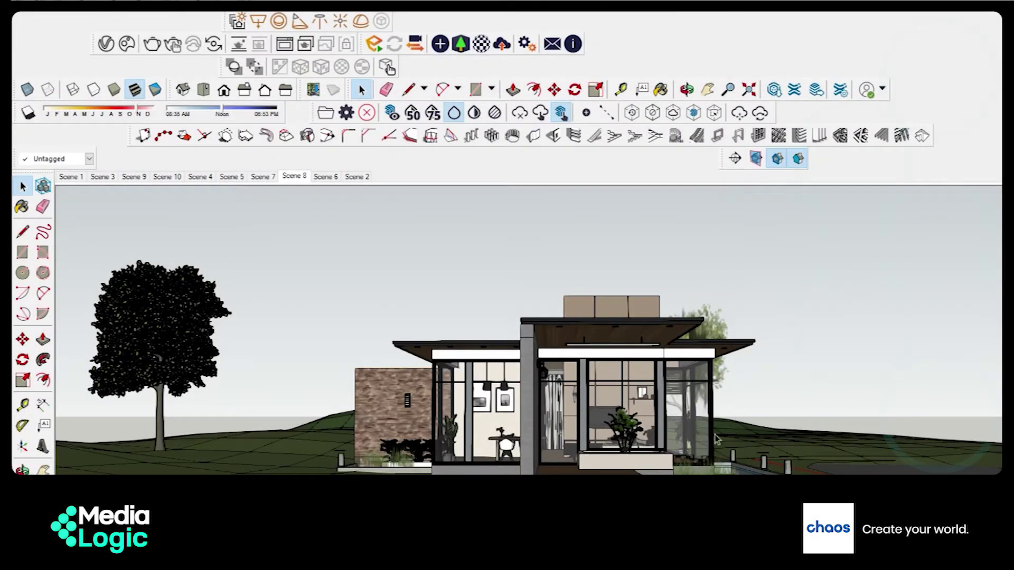
{"action": "mouse_move", "coordinate": [411, 461]}
{"action": "middle_mouse_down"}
{"action": "mouse_move", "coordinate": [239, 450]}
{"action": "mouse_move", "coordinate": [252, 444]}
{"action": "middle_mouse_up"}
{"action": "scroll", "coordinate": [252, 381], "scroll_direction": "up", "scroll_amount": 5}
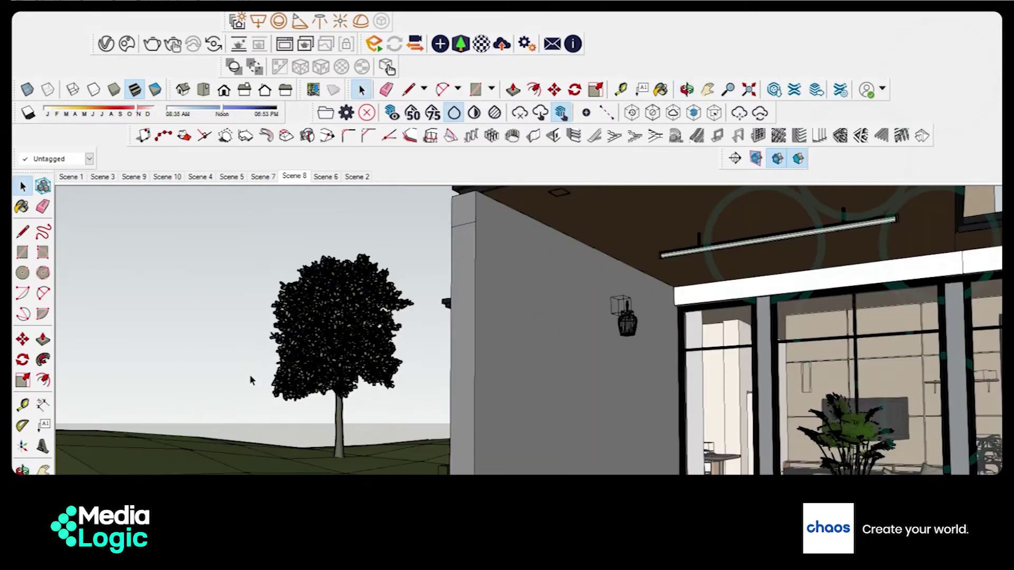
{"action": "scroll", "coordinate": [373, 357], "scroll_direction": "up", "scroll_amount": 3}
{"action": "scroll", "coordinate": [372, 355], "scroll_direction": "up", "scroll_amount": 5}
{"action": "middle_click_drag", "start_coordinate": [371, 355], "coordinate": [467, 404]}
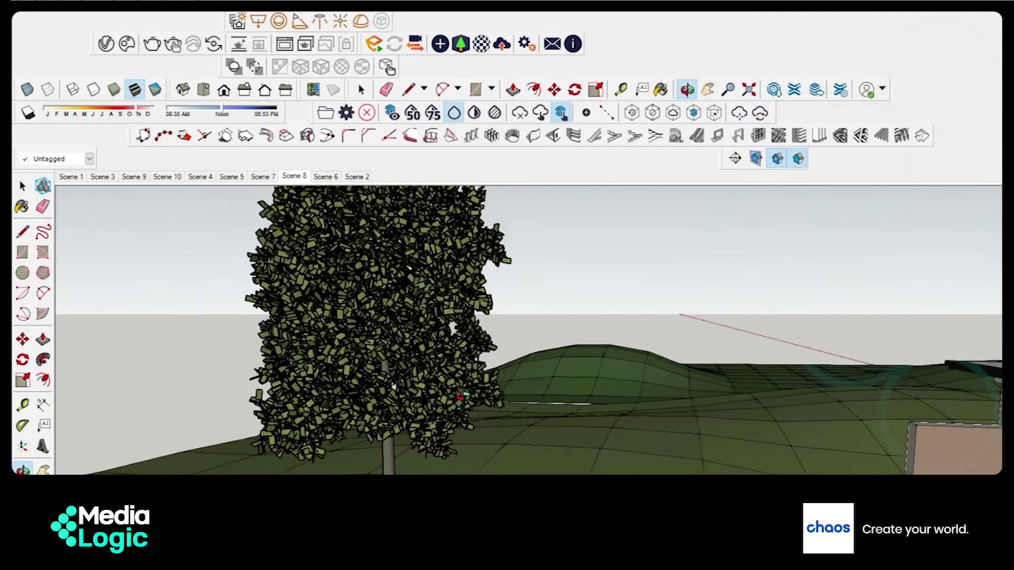
{"action": "scroll", "coordinate": [467, 403], "scroll_direction": "down", "scroll_amount": 1}
{"action": "scroll", "coordinate": [410, 326], "scroll_direction": "up", "scroll_amount": 2}
{"action": "scroll", "coordinate": [370, 269], "scroll_direction": "up", "scroll_amount": 6}
{"action": "middle_click_drag", "start_coordinate": [395, 281], "coordinate": [490, 272]}
{"action": "scroll", "coordinate": [488, 272], "scroll_direction": "down", "scroll_amount": 6}
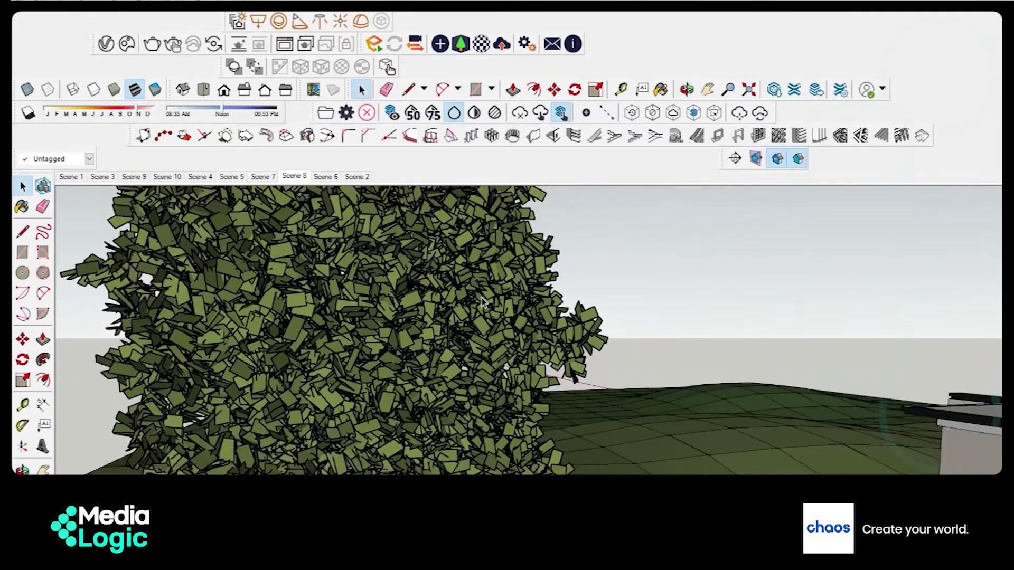
{"action": "scroll", "coordinate": [482, 302], "scroll_direction": "down", "scroll_amount": 2}
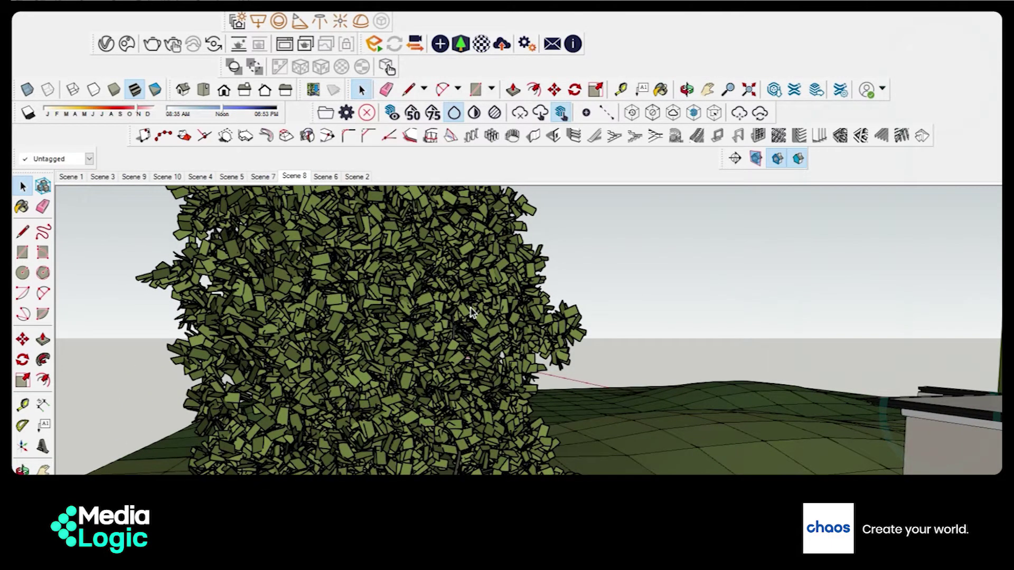
{"action": "scroll", "coordinate": [598, 309], "scroll_direction": "down", "scroll_amount": 5}
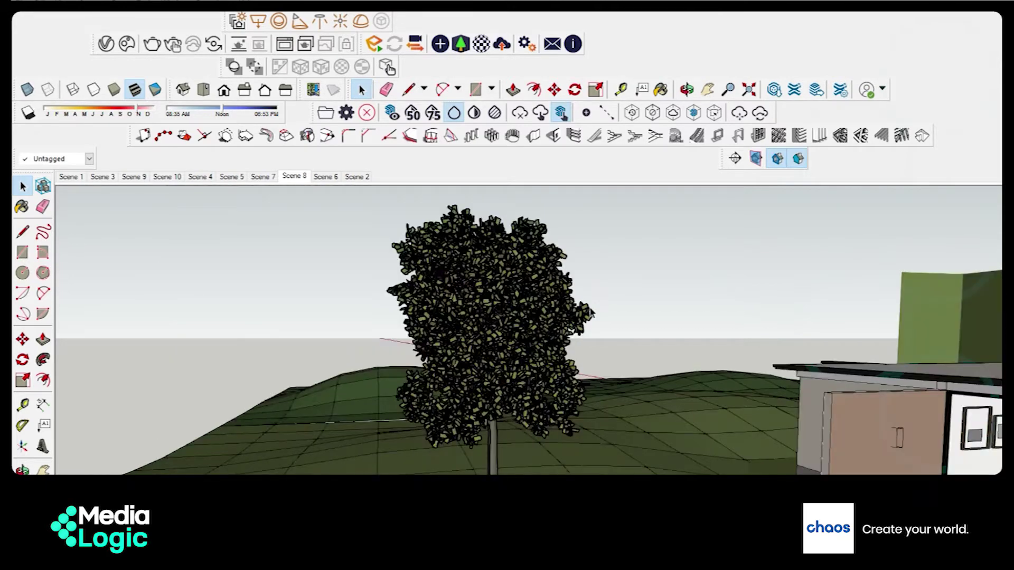
{"action": "scroll", "coordinate": [589, 314], "scroll_direction": "up", "scroll_amount": 1}
{"action": "scroll", "coordinate": [581, 317], "scroll_direction": "down", "scroll_amount": 1}
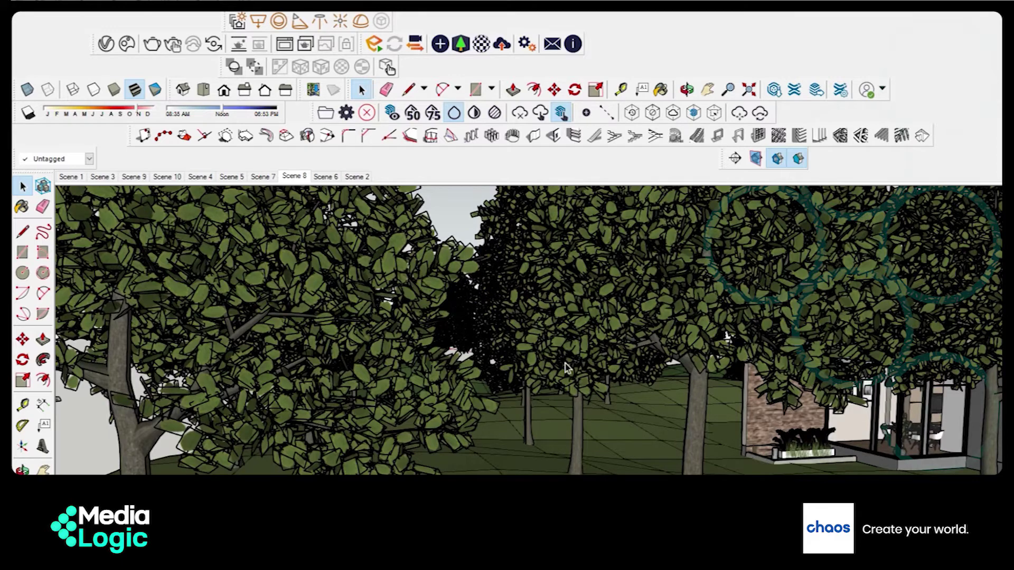
Examine the full scene with many trees surrounding the house from several angles
{"action": "scroll", "coordinate": [505, 380], "scroll_direction": "down", "scroll_amount": 1}
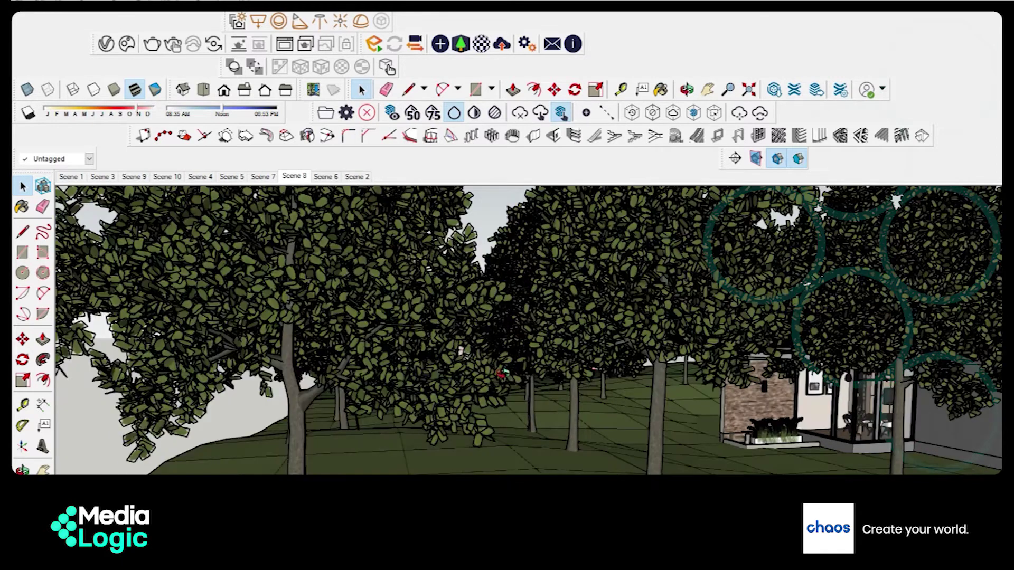
{"action": "middle_click_drag", "start_coordinate": [430, 378], "coordinate": [363, 368]}
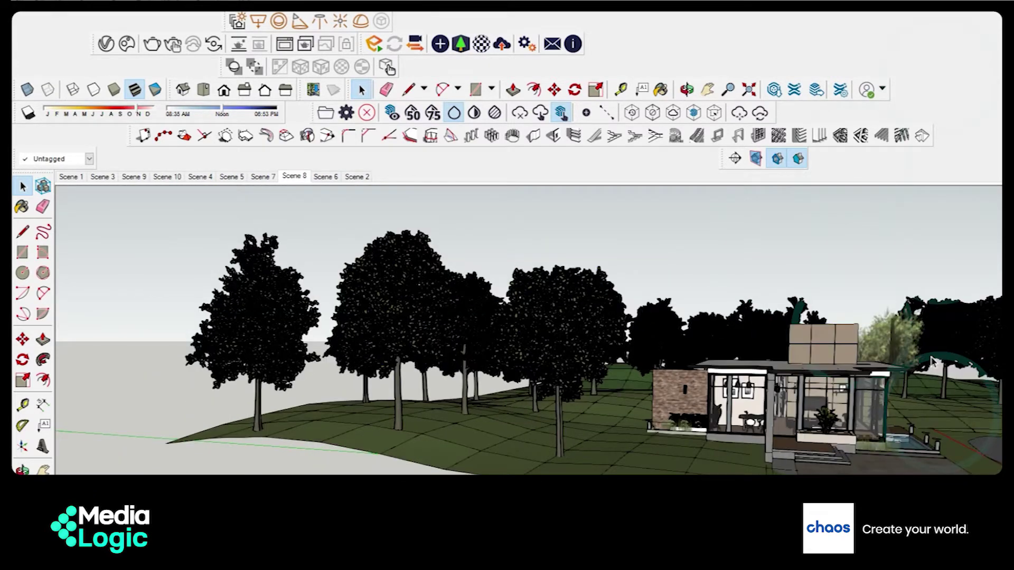
{"action": "scroll", "coordinate": [932, 361], "scroll_direction": "up", "scroll_amount": 2}
{"action": "scroll", "coordinate": [932, 362], "scroll_direction": "up", "scroll_amount": 2}
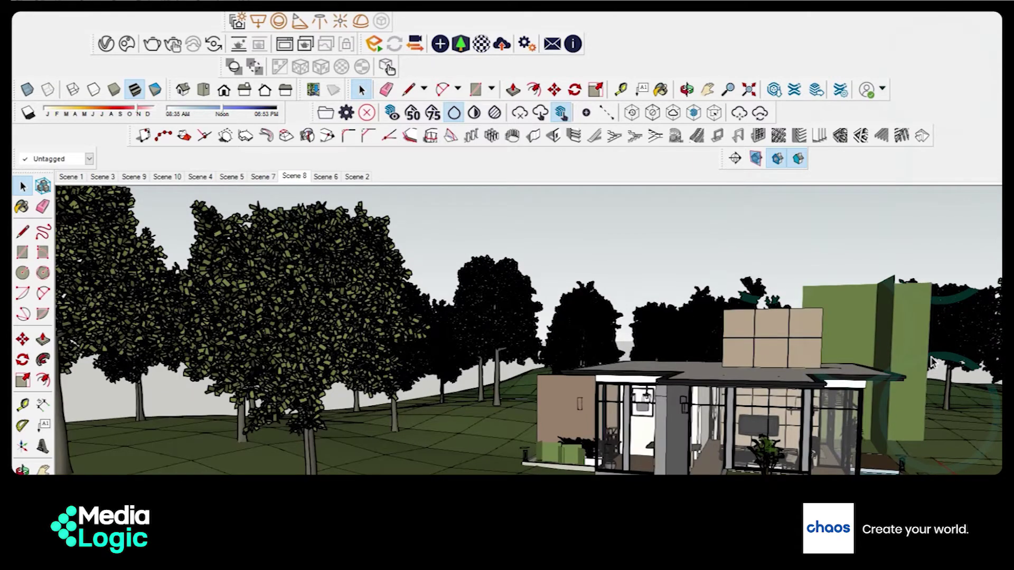
{"action": "scroll", "coordinate": [932, 362], "scroll_direction": "up", "scroll_amount": 3}
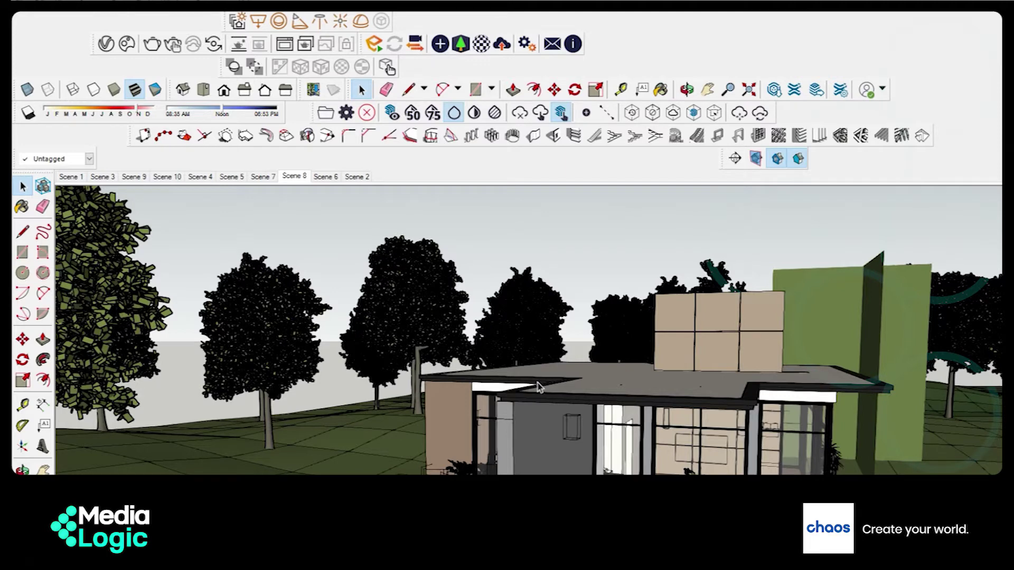
{"action": "scroll", "coordinate": [539, 397], "scroll_direction": "down", "scroll_amount": 3}
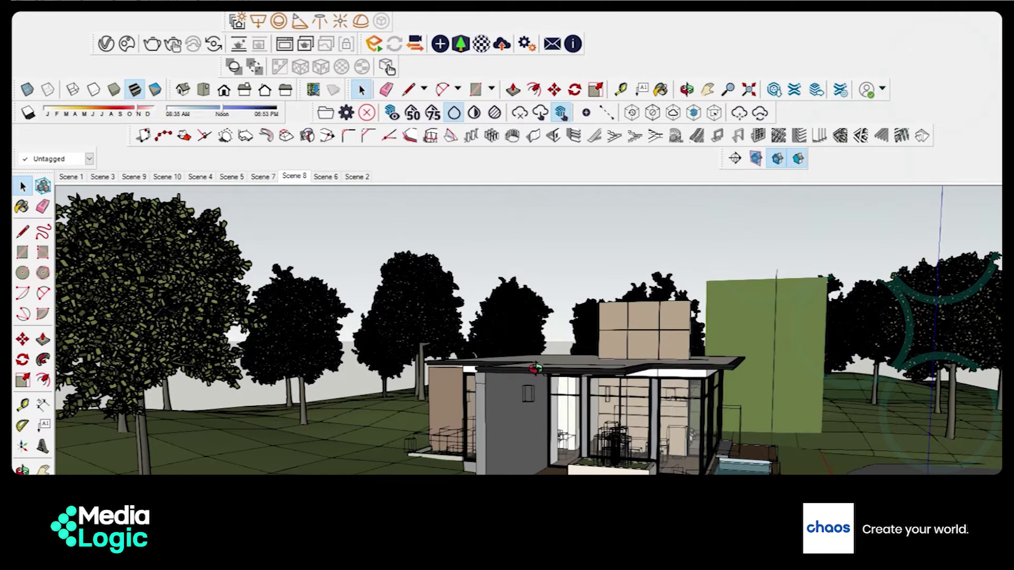
{"action": "scroll", "coordinate": [538, 368], "scroll_direction": "up", "scroll_amount": 3}
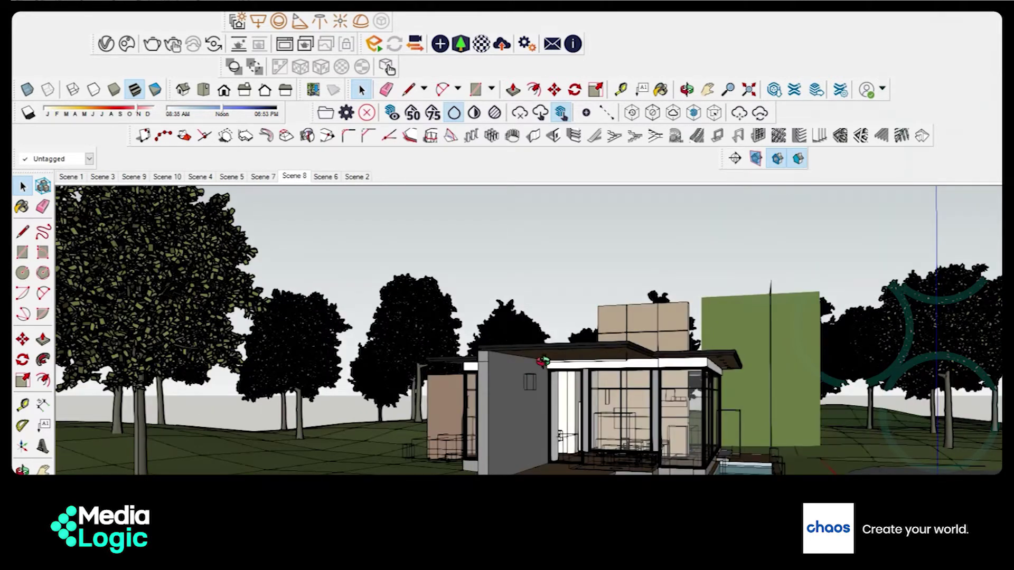
Combine the foliage and trunk of the tree beside the house into a component named Tree 1
{"action": "left_click", "coordinate": [239, 322]}
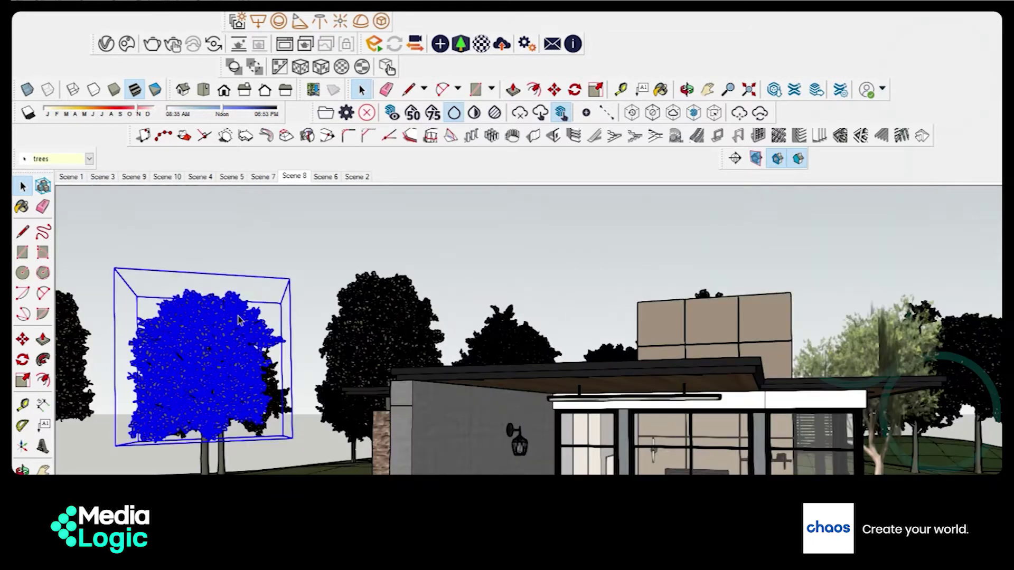
{"action": "left_click", "coordinate": [208, 455]}
{"action": "left_click", "coordinate": [206, 462]}
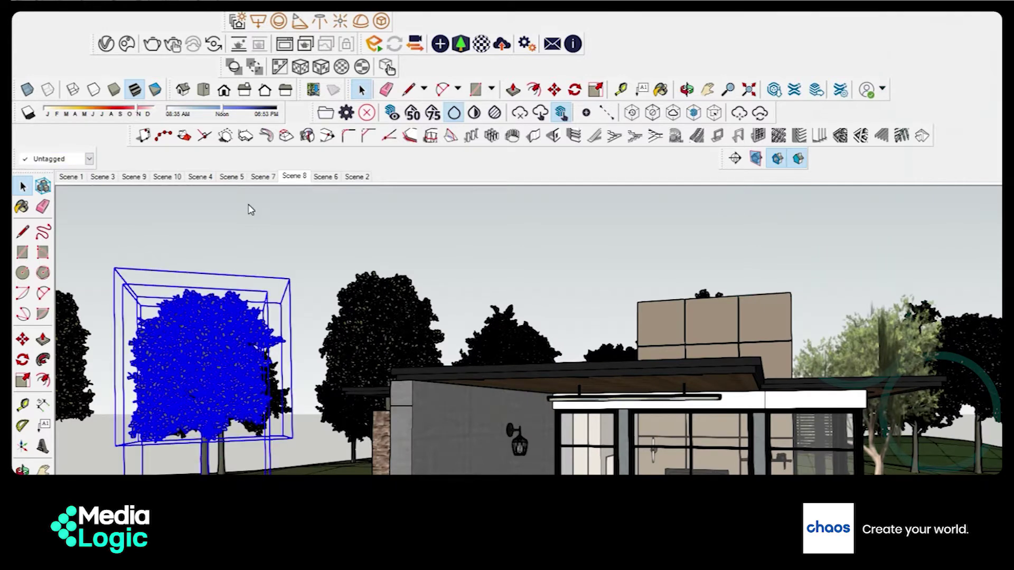
{"action": "key", "text": "g"}
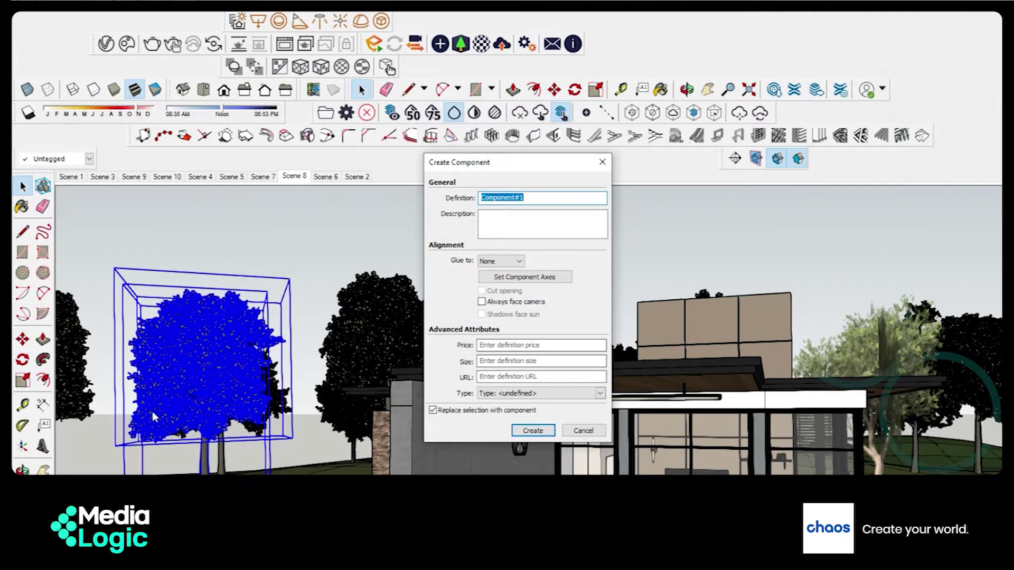
{"action": "type", "text": "tr"}
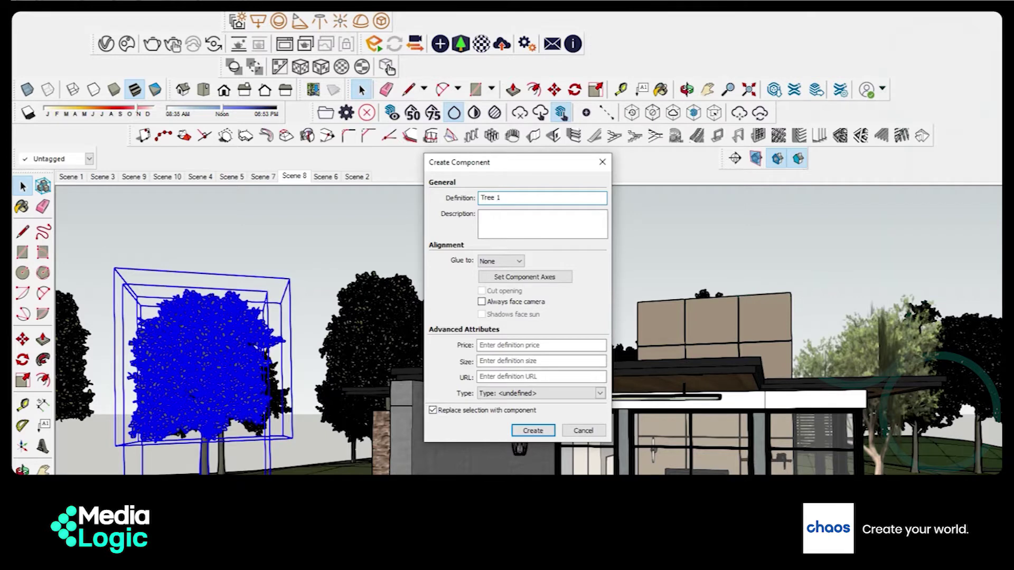
{"action": "left_click", "coordinate": [534, 432]}
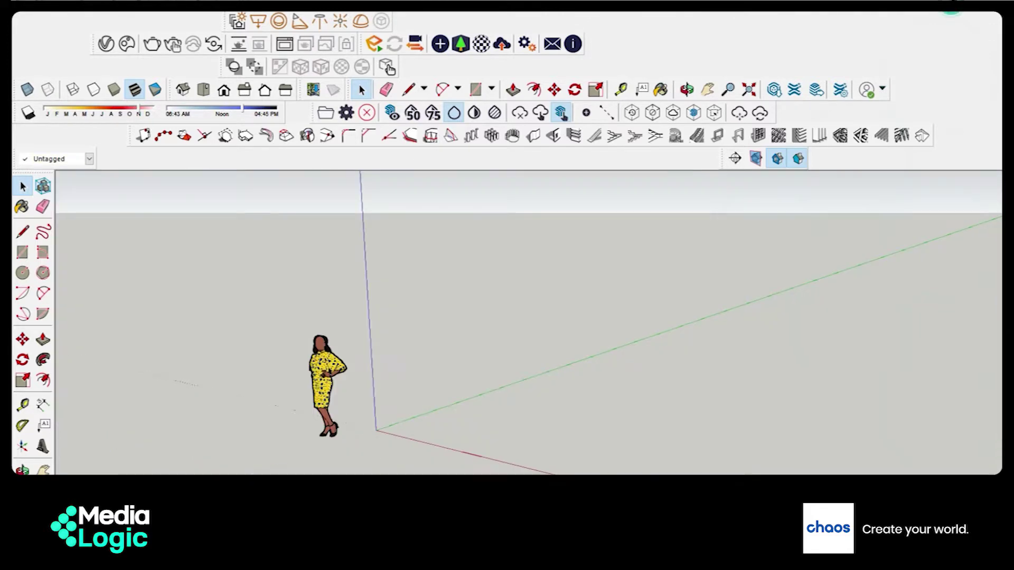
Paste the copied tree into the empty model near the origin and start saving that model with Save As
{"action": "left_click", "coordinate": [44, 14]}
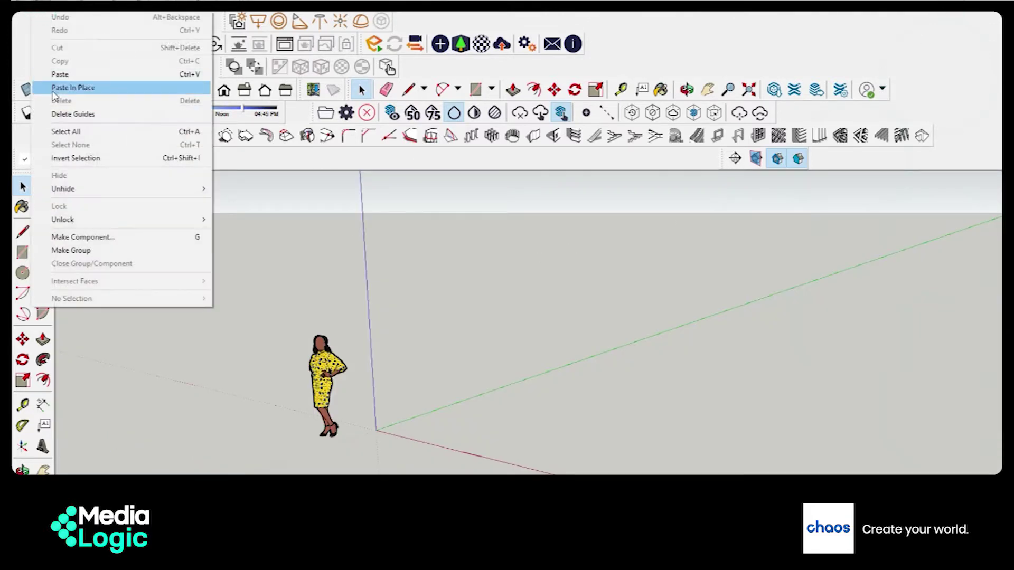
{"action": "left_click", "coordinate": [68, 73]}
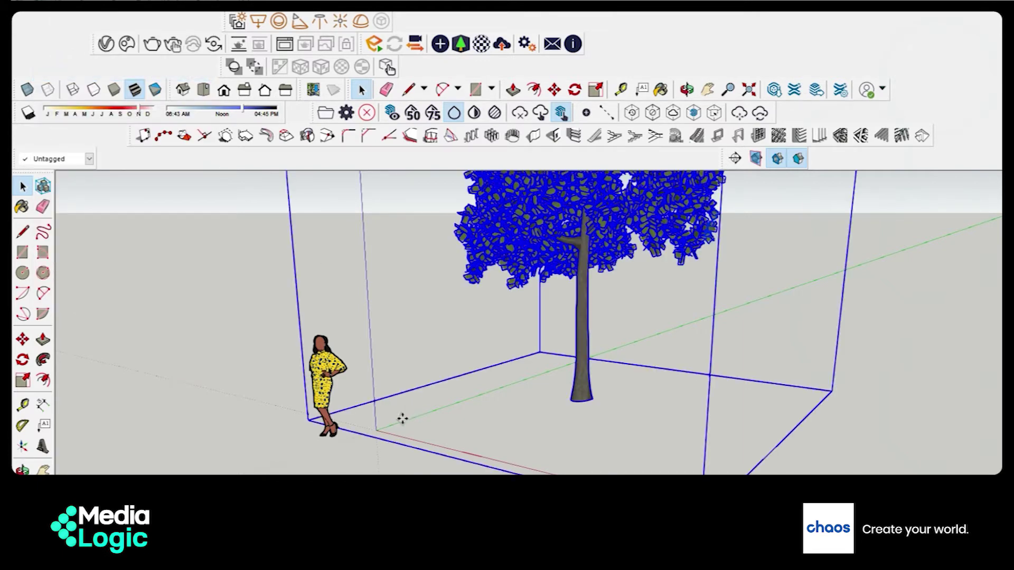
{"action": "left_click", "coordinate": [499, 411]}
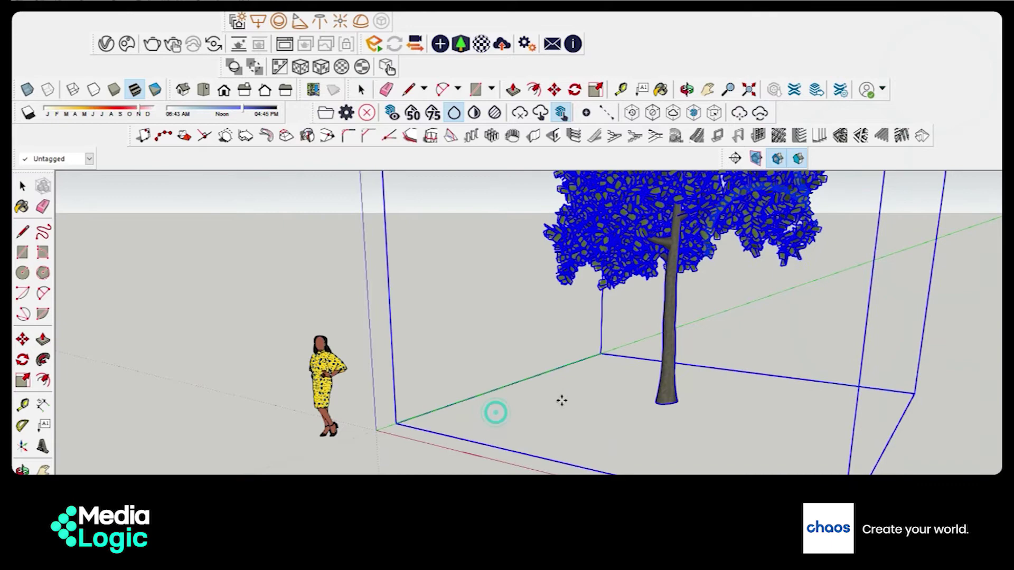
{"action": "middle_click_drag", "start_coordinate": [503, 410], "coordinate": [575, 438], "text": "shift"}
{"action": "scroll", "coordinate": [575, 447], "scroll_direction": "down", "scroll_amount": 3}
{"action": "left_click", "coordinate": [18, 12]}
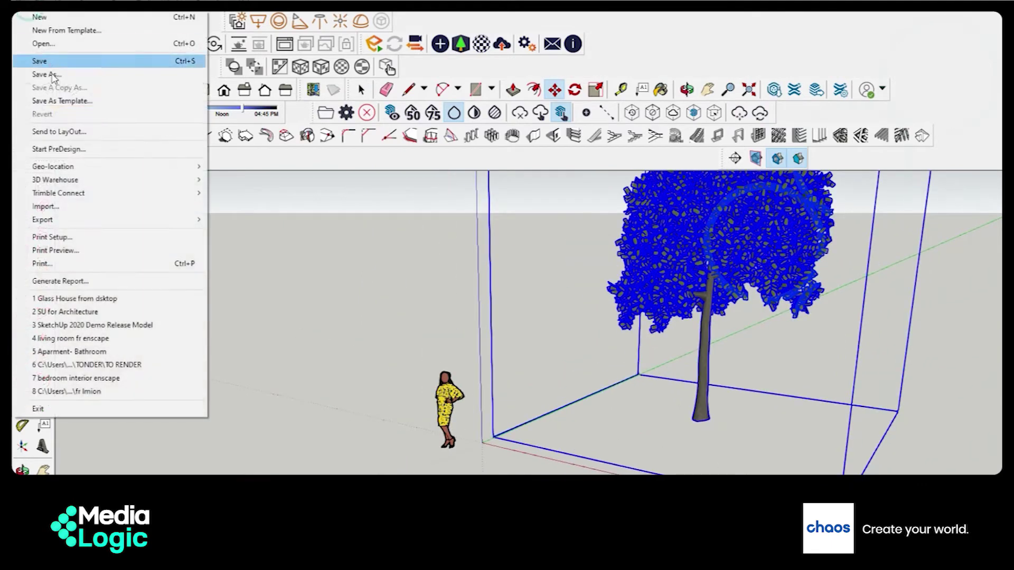
{"action": "left_click", "coordinate": [54, 76]}
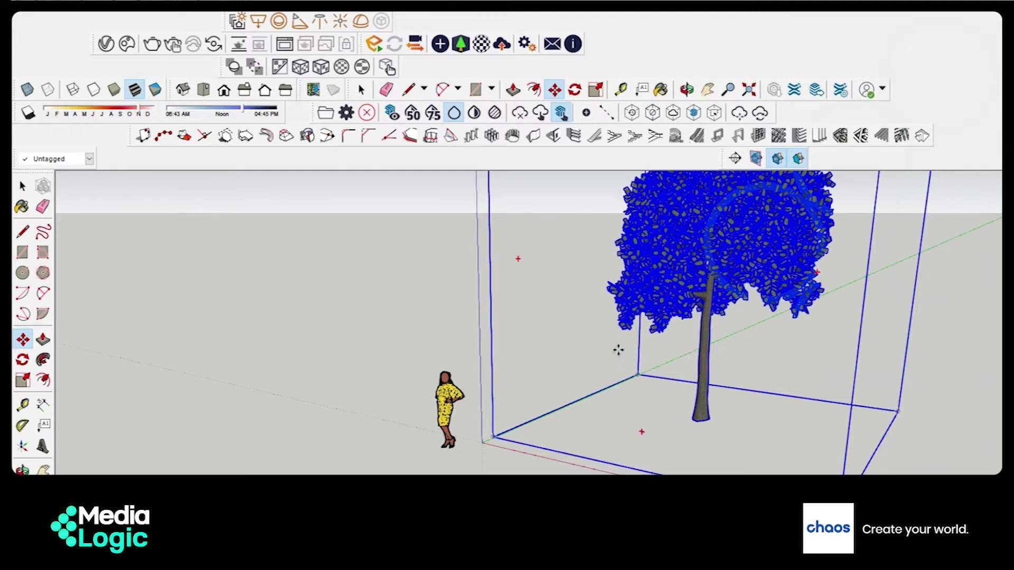
Delete the pasted tree, undo the deletion, and clear the selection
{"action": "key", "text": "Delete"}
{"action": "key", "text": "ctrl+z"}
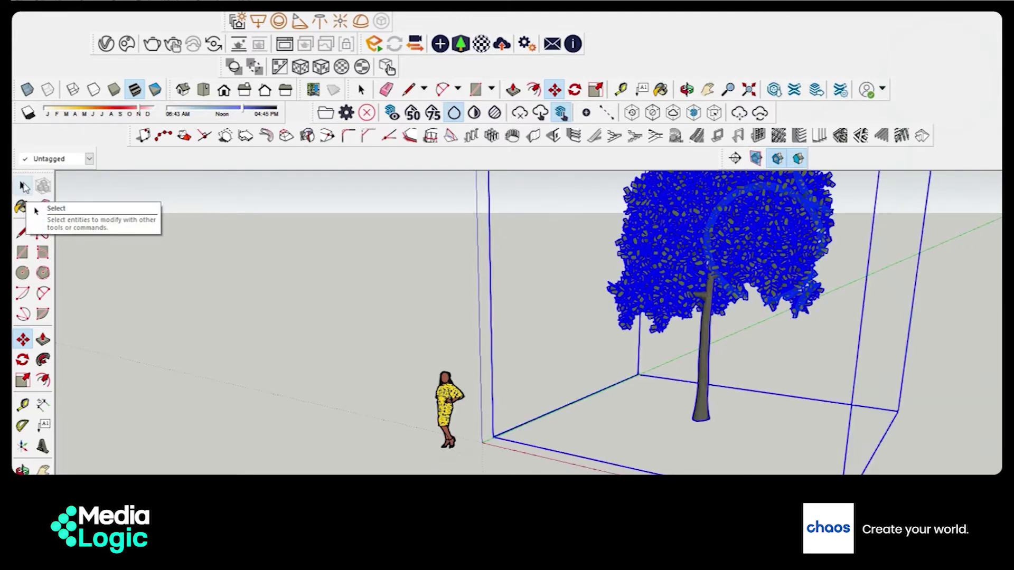
{"action": "left_click", "coordinate": [23, 187]}
{"action": "left_click", "coordinate": [173, 282]}
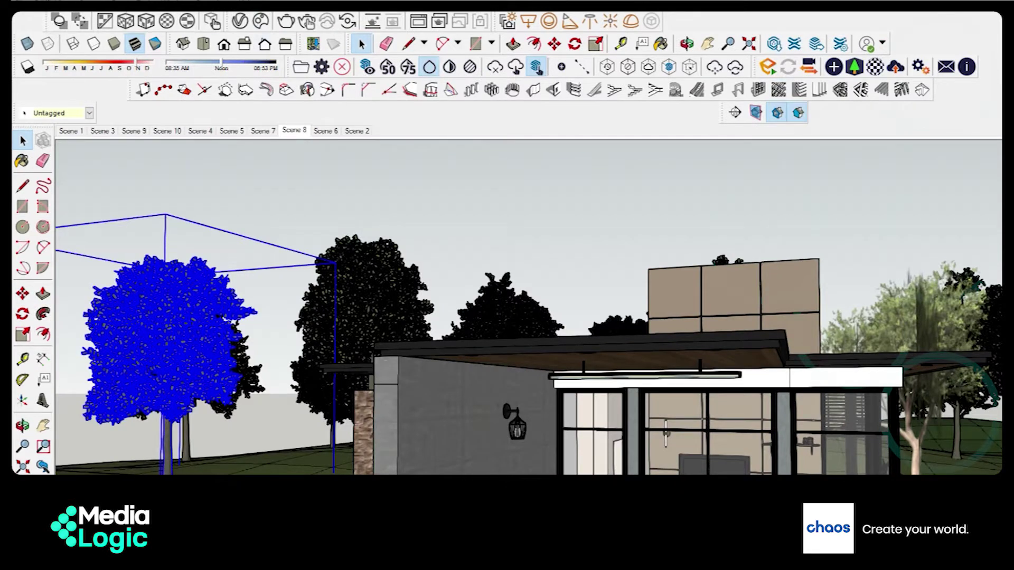
Enable the V-Ray Objects toolset in the house model and float it in the sky area above the trees
{"action": "left_click", "coordinate": [60, 6]}
{"action": "left_click", "coordinate": [96, 17]}
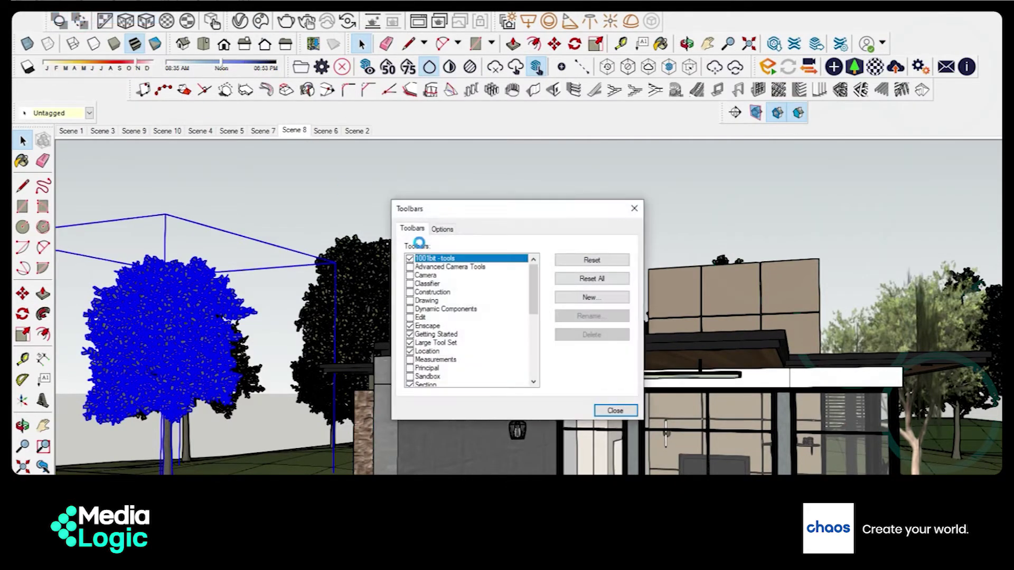
{"action": "left_click_drag", "start_coordinate": [534, 305], "coordinate": [527, 380]}
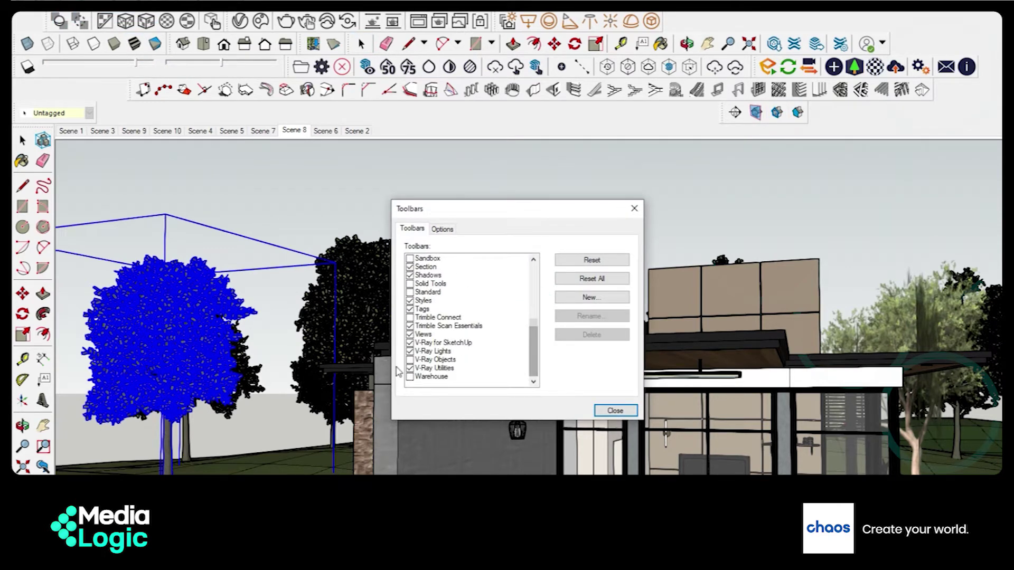
{"action": "left_click", "coordinate": [411, 361]}
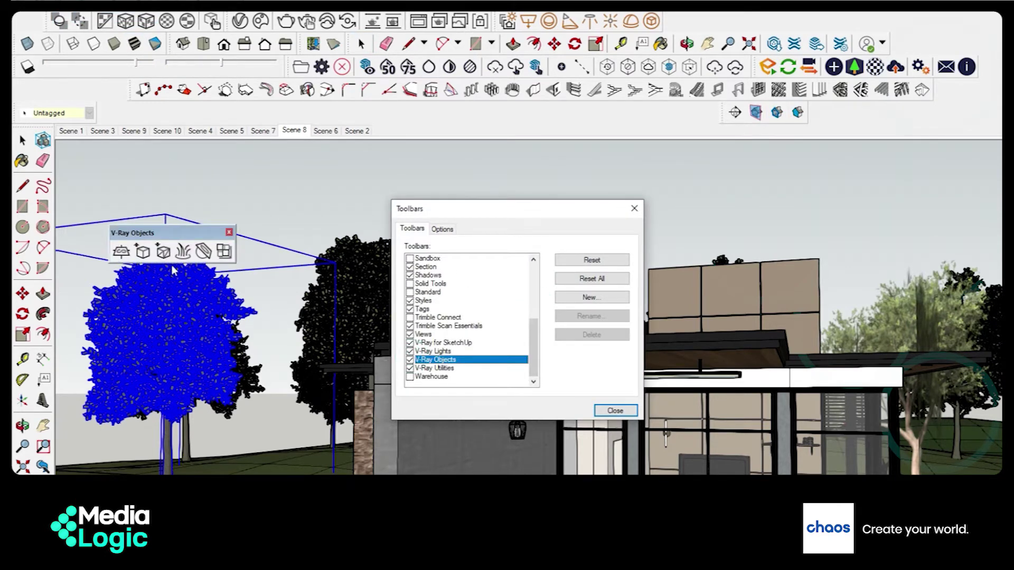
{"action": "left_click_drag", "start_coordinate": [193, 230], "coordinate": [429, 153]}
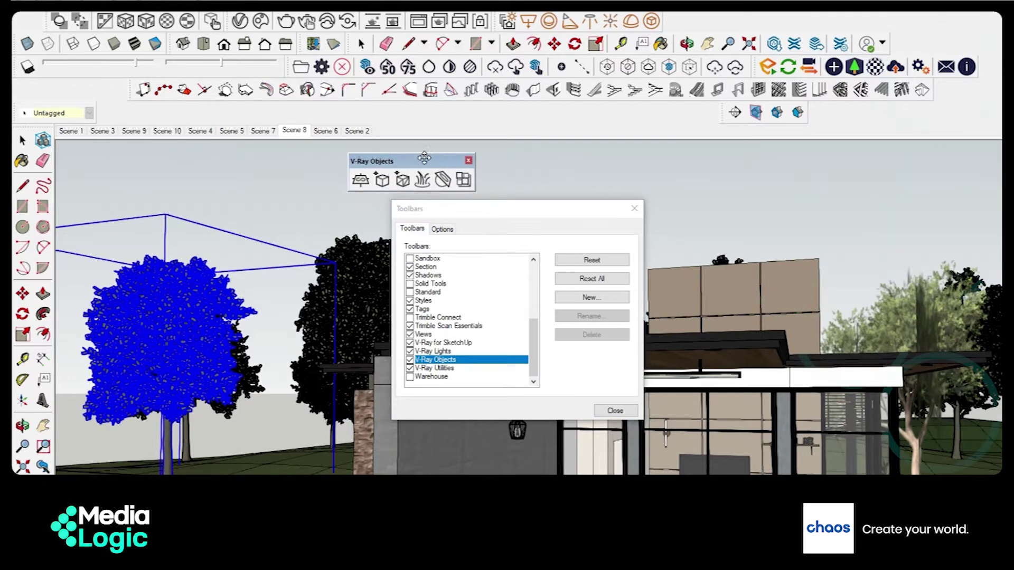
{"action": "left_click_drag", "start_coordinate": [536, 230], "coordinate": [618, 418]}
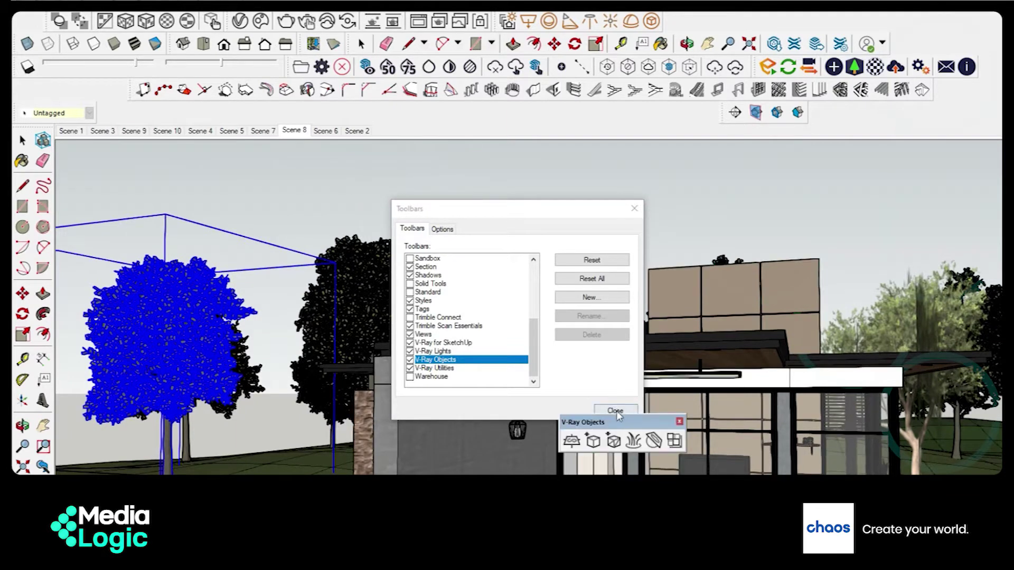
{"action": "left_click", "coordinate": [615, 411]}
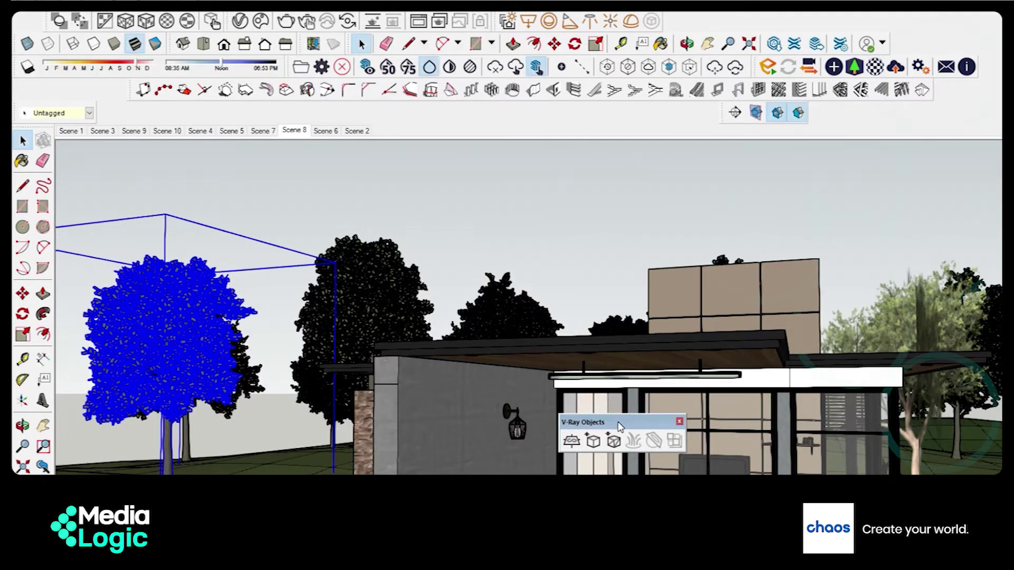
{"action": "left_click_drag", "start_coordinate": [616, 420], "coordinate": [426, 155]}
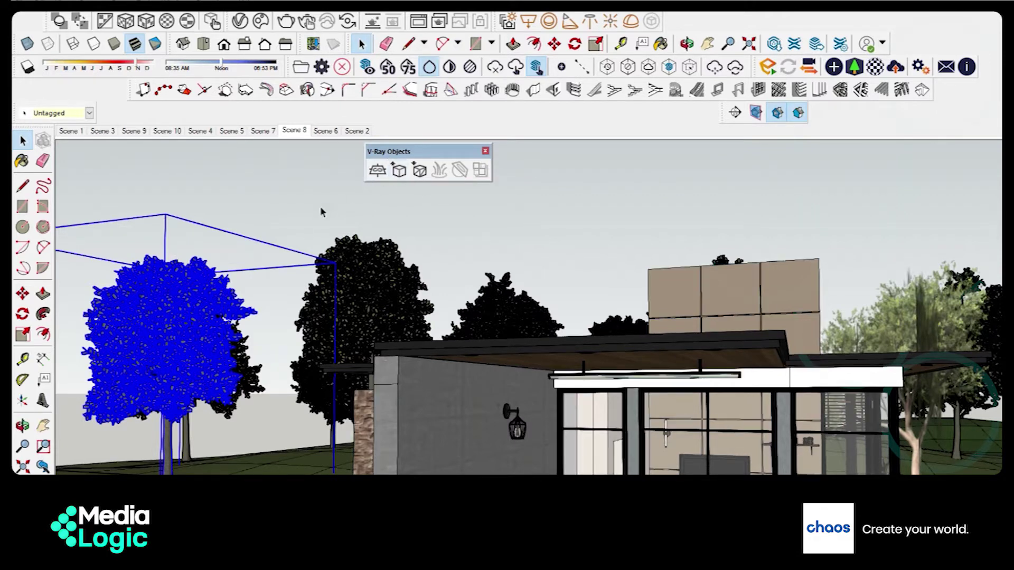
Select the Tree 1 component beside the house and start exporting it as a V-Ray proxy in Proxy Mesh mode
{"action": "left_click", "coordinate": [192, 179]}
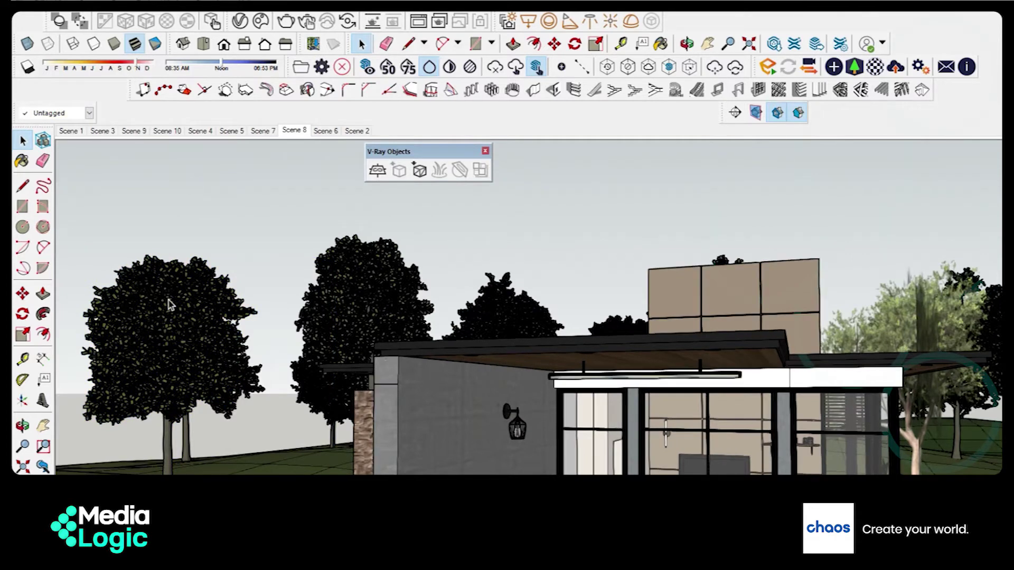
{"action": "left_click", "coordinate": [169, 300]}
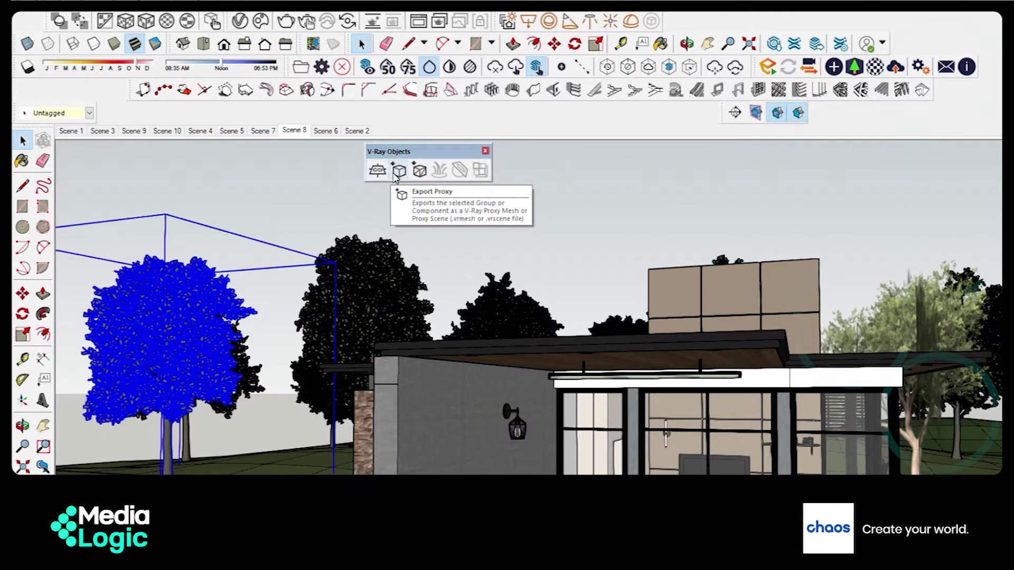
{"action": "left_click", "coordinate": [396, 175]}
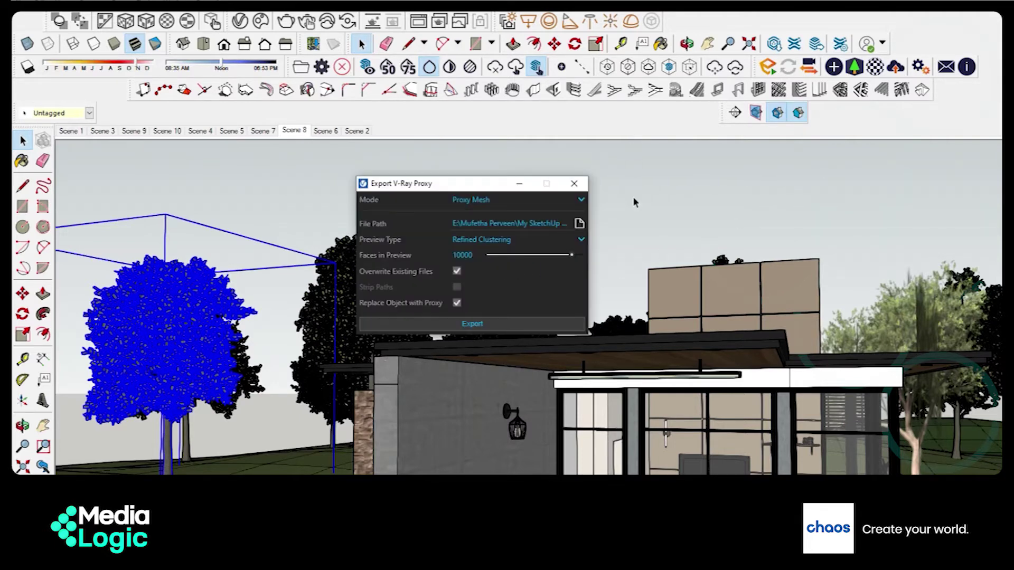
{"action": "left_click", "coordinate": [486, 206]}
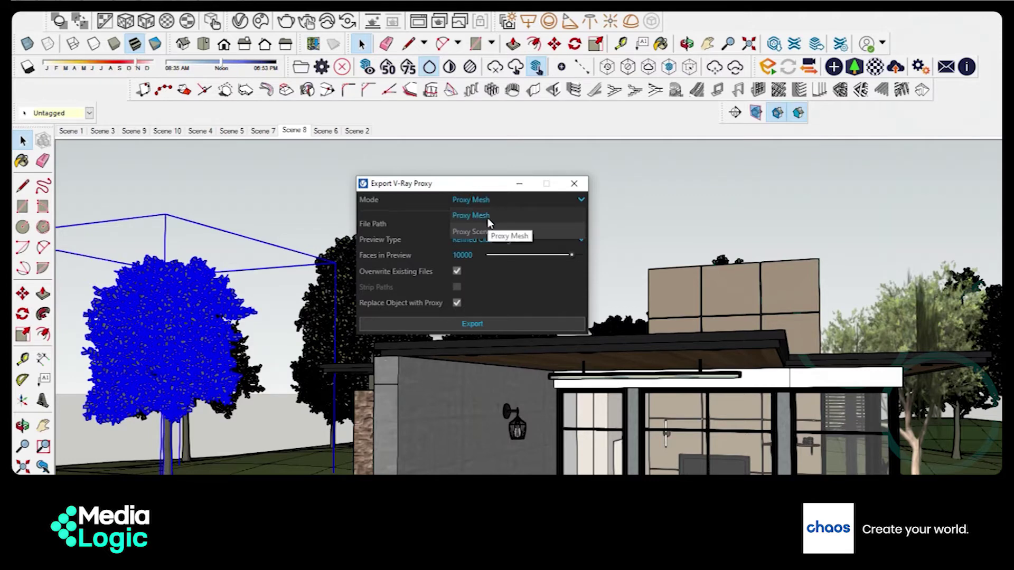
{"action": "left_click", "coordinate": [486, 217]}
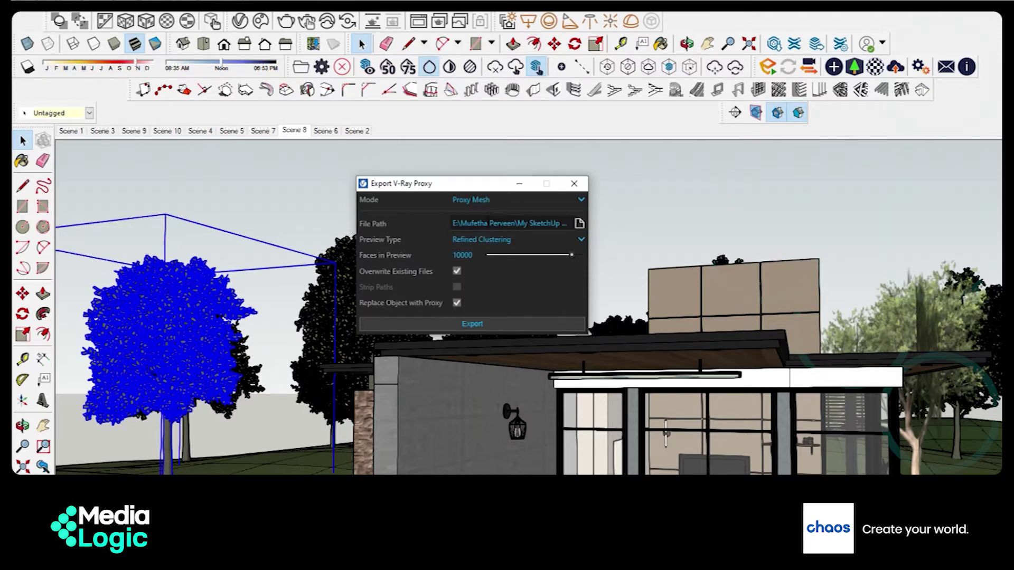
Set the proxy's output file to Tree 1 in the My SketchUp model folder
{"action": "left_click", "coordinate": [522, 223]}
{"action": "double_click", "coordinate": [541, 222]}
{"action": "left_click", "coordinate": [578, 223]}
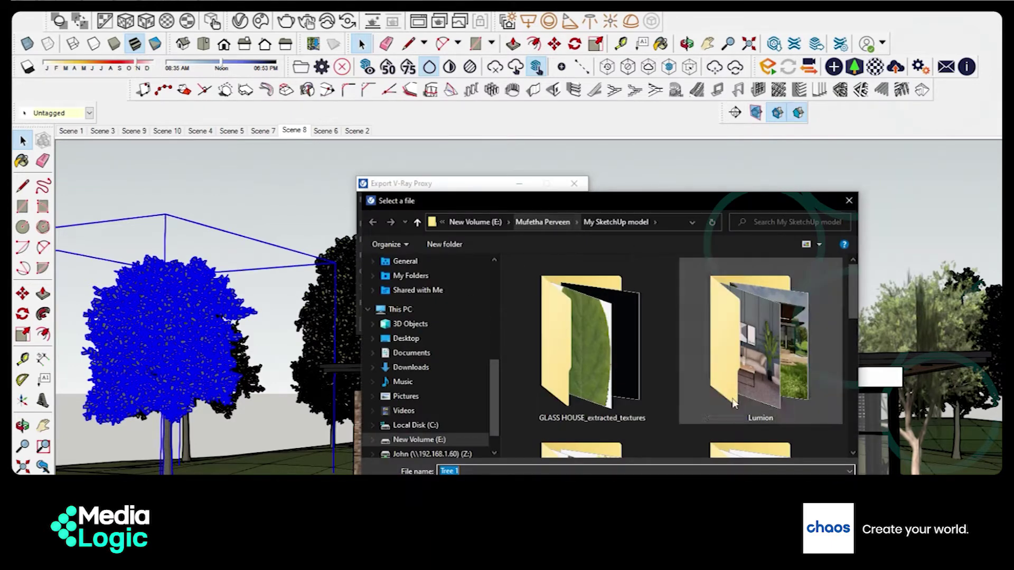
{"action": "key", "text": "Return"}
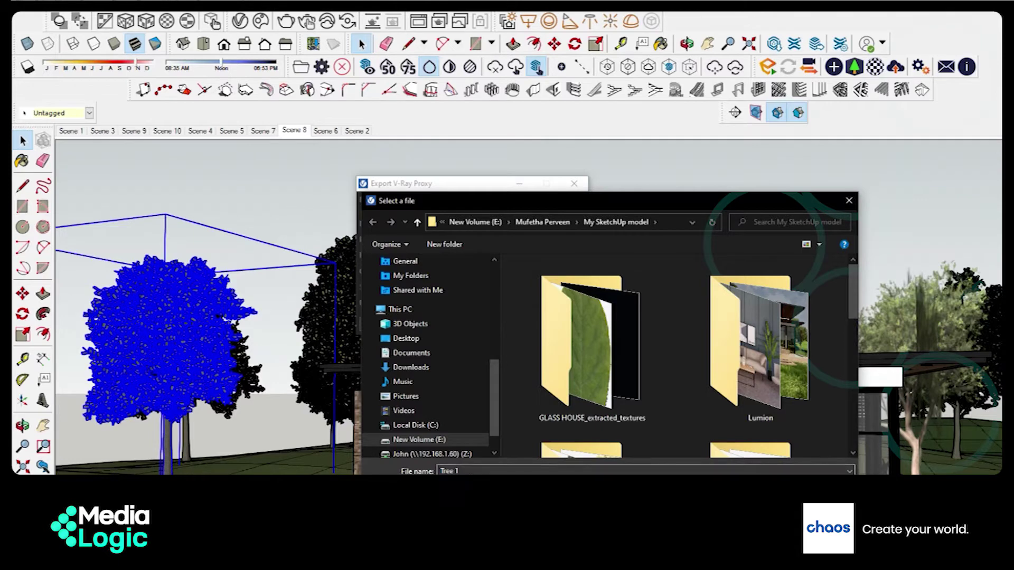
{"action": "key", "text": "Return"}
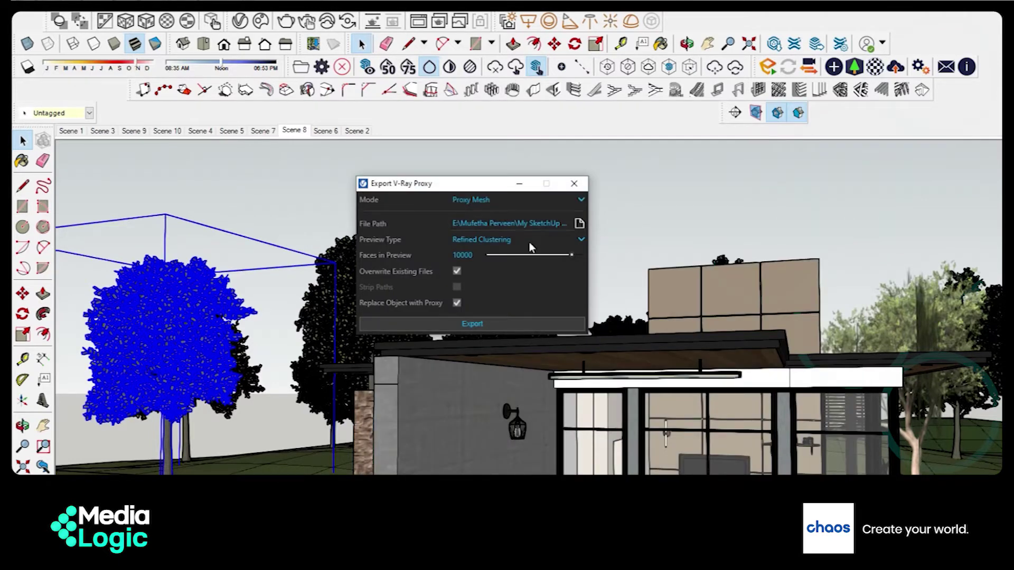
Export the Tree 1 proxy with Refined Clustering and 5010 preview faces, overwriting existing files and replacing the original object
{"action": "left_click", "coordinate": [478, 241]}
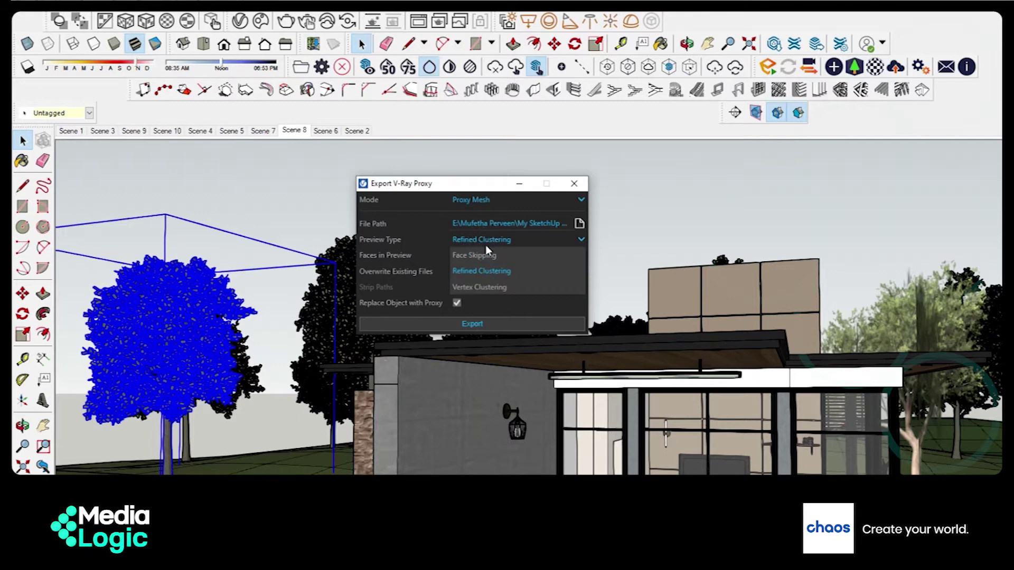
{"action": "left_click", "coordinate": [486, 271]}
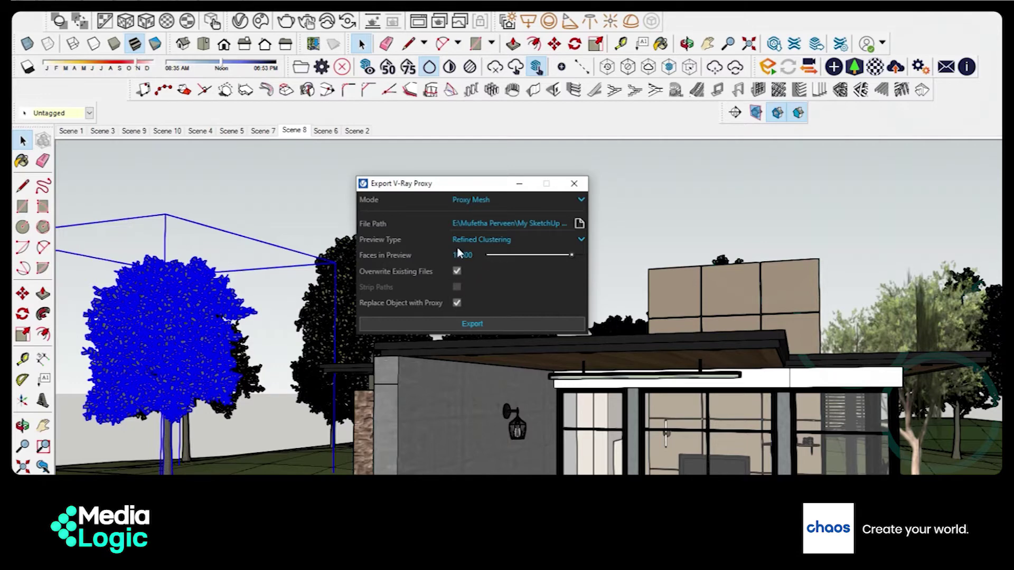
{"action": "left_click", "coordinate": [542, 256]}
{"action": "left_click", "coordinate": [553, 256]}
{"action": "left_click_drag", "start_coordinate": [545, 257], "coordinate": [531, 255]}
{"action": "left_click", "coordinate": [454, 273]}
{"action": "left_click", "coordinate": [457, 303]}
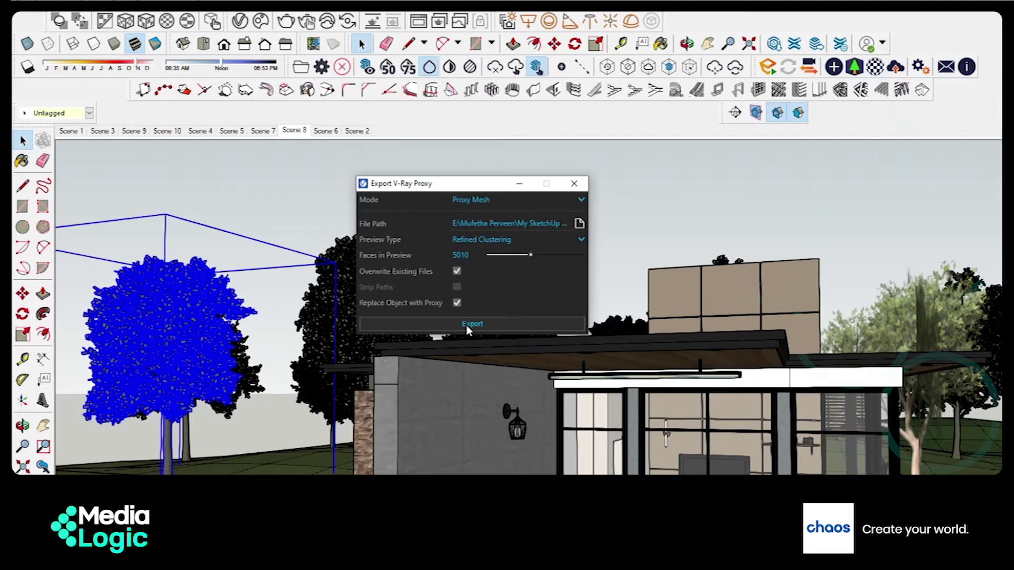
{"action": "left_click", "coordinate": [472, 324]}
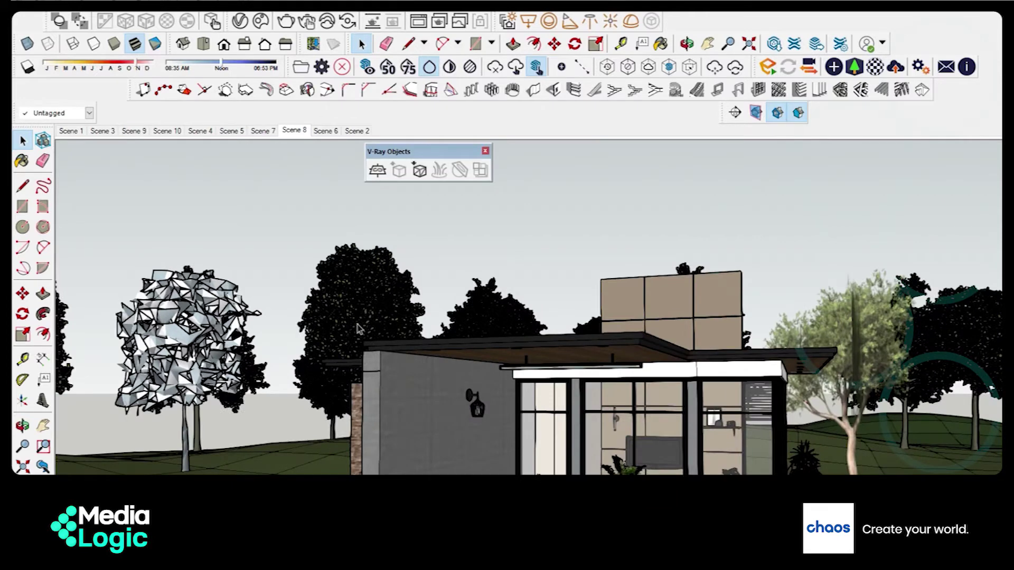
Select the component holding the surrounding background trees and start exporting it as a V-Ray proxy
{"action": "left_click", "coordinate": [358, 321]}
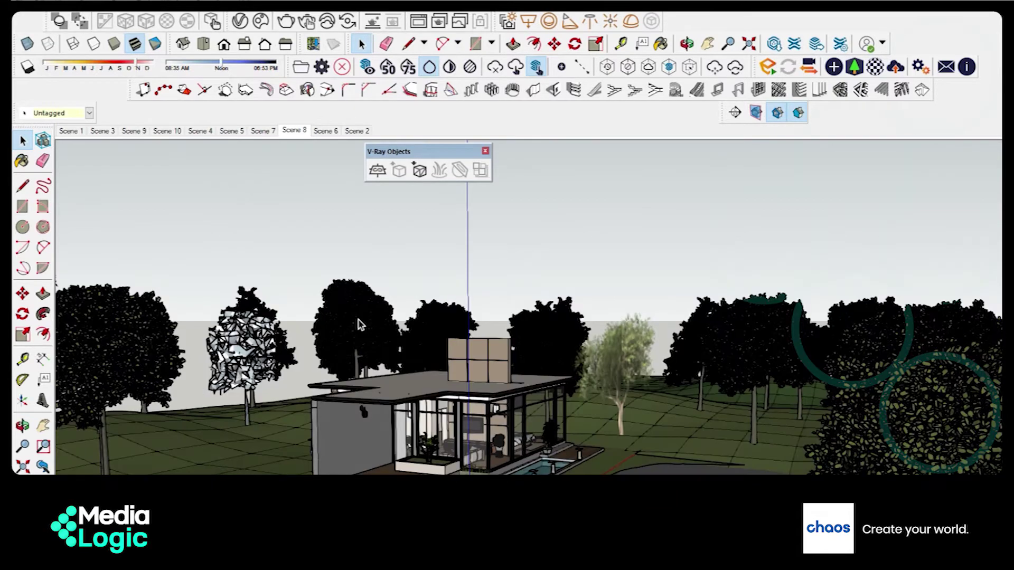
{"action": "left_click", "coordinate": [358, 322]}
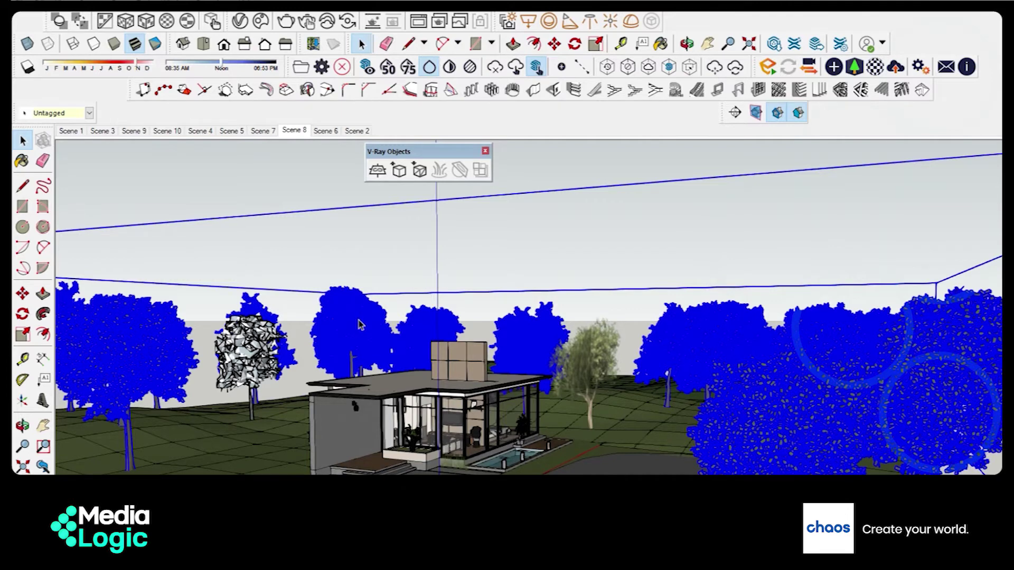
{"action": "scroll", "coordinate": [358, 322], "scroll_direction": "up", "scroll_amount": 1}
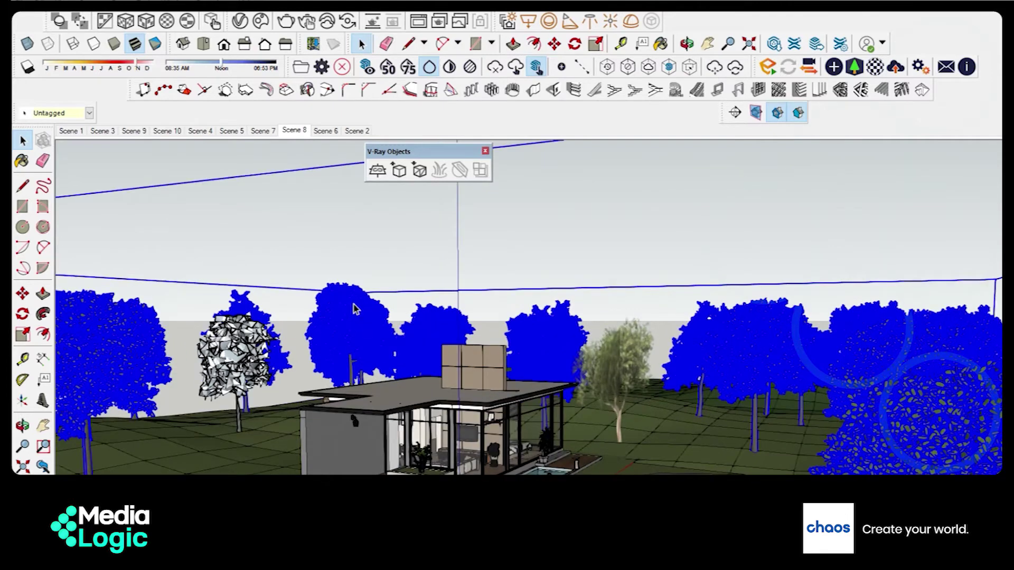
{"action": "scroll", "coordinate": [352, 304], "scroll_direction": "up", "scroll_amount": 1}
{"action": "right_click", "coordinate": [353, 304]}
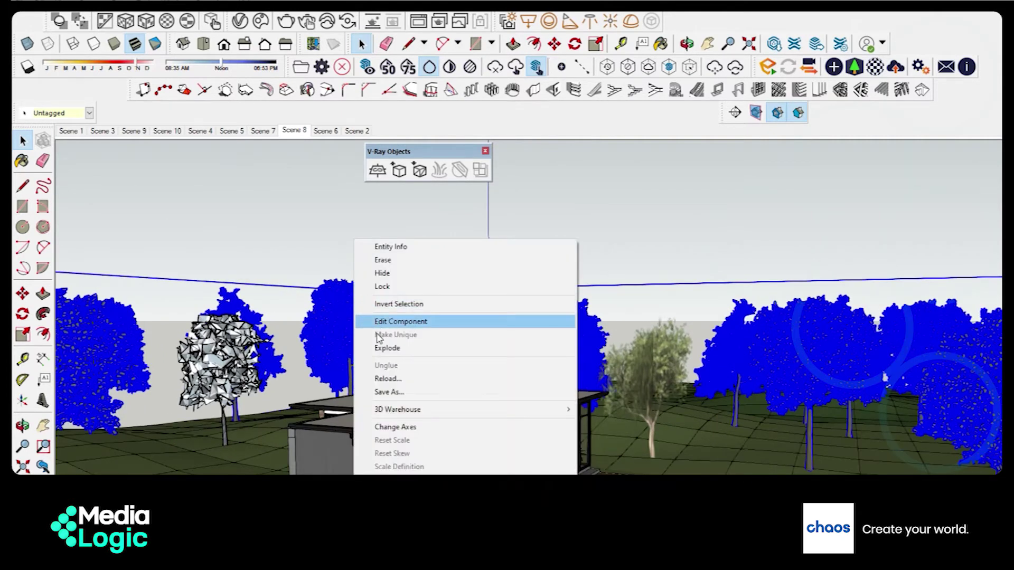
{"action": "left_click", "coordinate": [412, 152]}
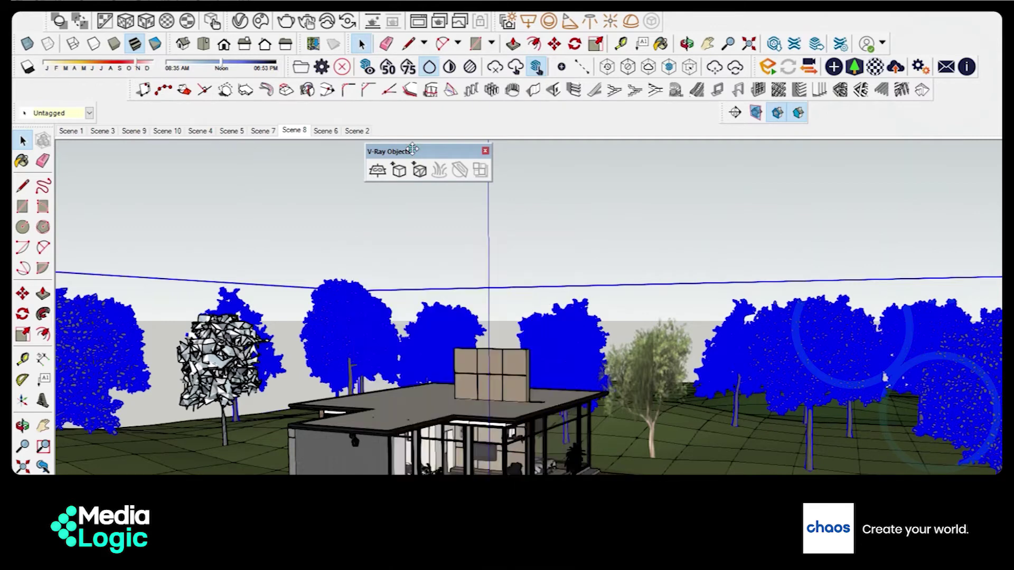
{"action": "left_click", "coordinate": [399, 169]}
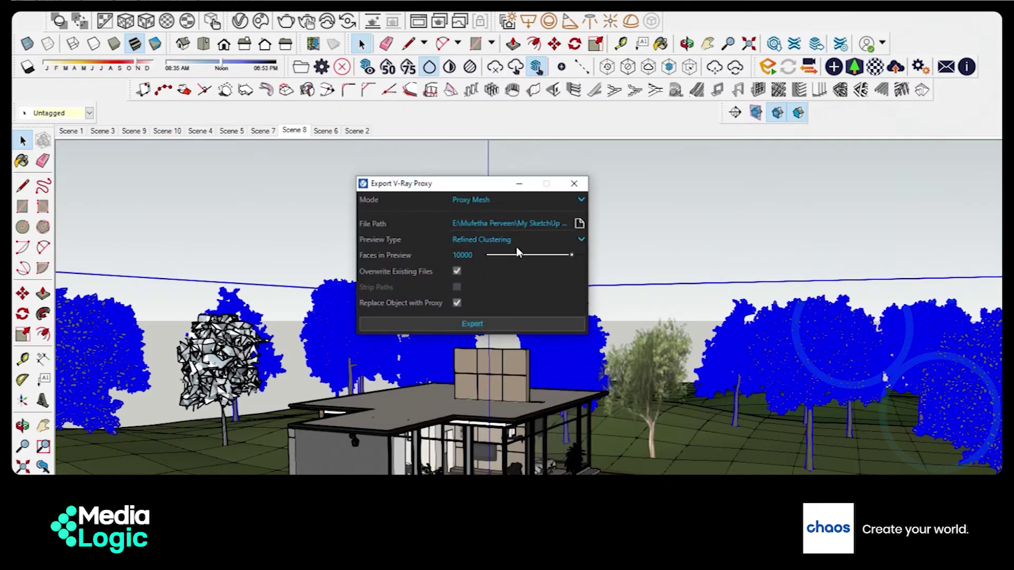
Set the preview faces to 3000 and export the background trees as a proxy that replaces the originals
{"action": "left_click", "coordinate": [517, 256]}
{"action": "left_click_drag", "start_coordinate": [517, 257], "coordinate": [512, 255]}
{"action": "double_click", "coordinate": [465, 255]}
{"action": "type", "text": "3000"}
{"action": "left_click", "coordinate": [486, 324]}
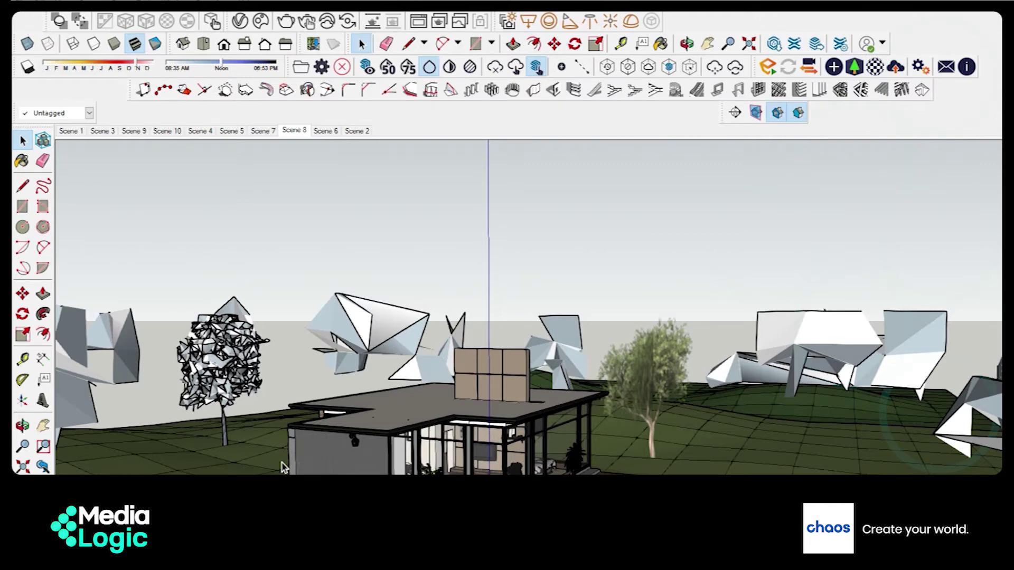
Examine the simplified tree proxies around the house from above, from a distance and close up
{"action": "scroll", "coordinate": [358, 286], "scroll_direction": "down", "scroll_amount": 5}
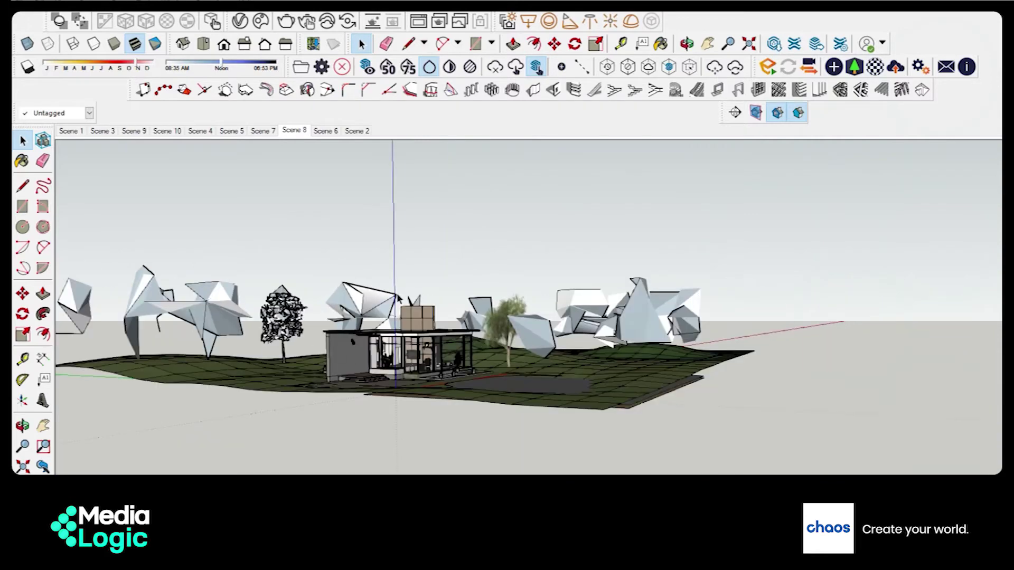
{"action": "scroll", "coordinate": [382, 287], "scroll_direction": "up", "scroll_amount": 2}
{"action": "mouse_move", "coordinate": [378, 342]}
{"action": "middle_mouse_down"}
{"action": "mouse_move", "coordinate": [368, 368]}
{"action": "mouse_move", "coordinate": [409, 379]}
{"action": "middle_mouse_up"}
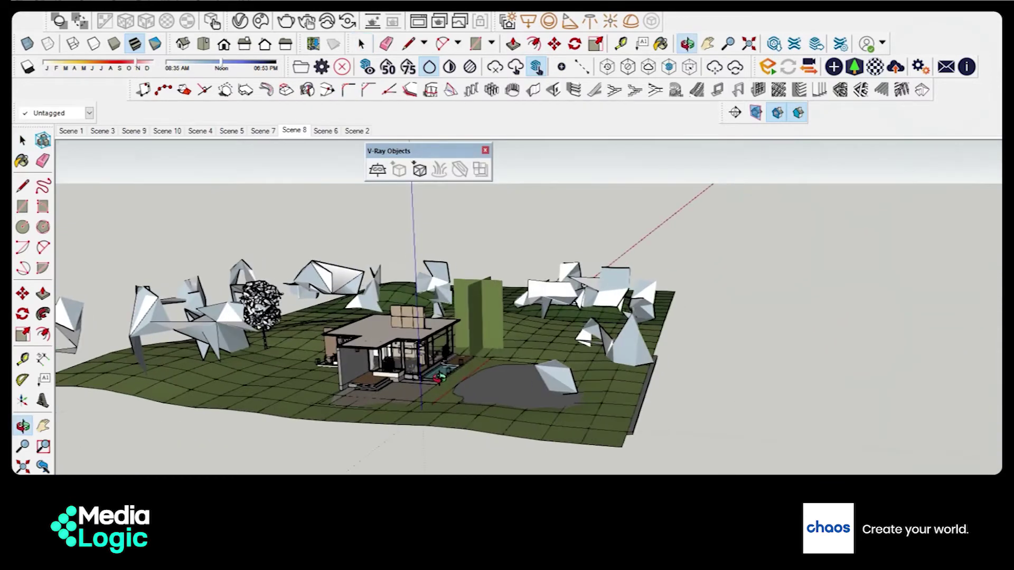
{"action": "left_click", "coordinate": [206, 332]}
{"action": "middle_click_drag", "start_coordinate": [206, 332], "coordinate": [440, 279]}
{"action": "scroll", "coordinate": [288, 314], "scroll_direction": "up", "scroll_amount": 4}
{"action": "left_click", "coordinate": [308, 317]}
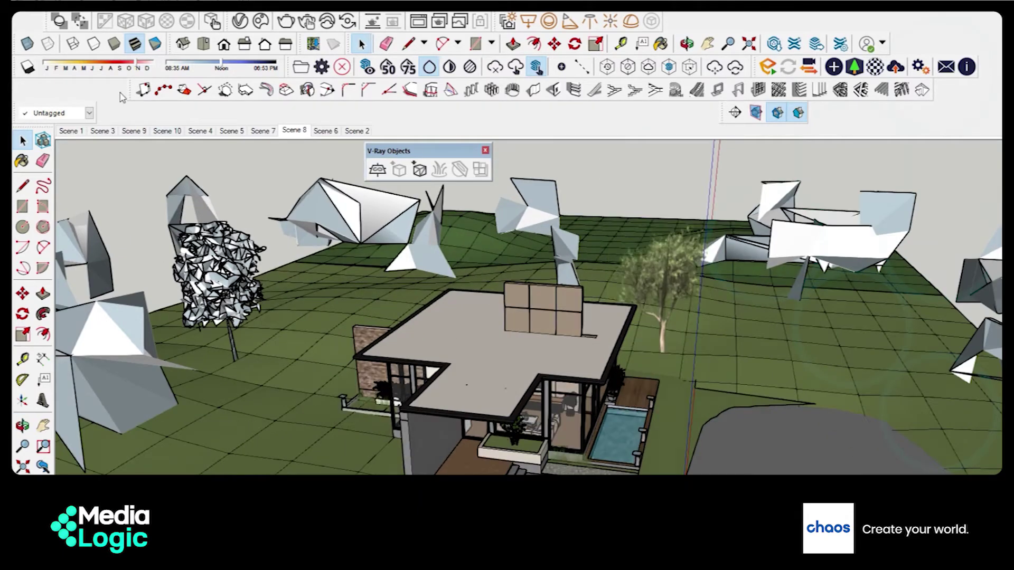
{"action": "scroll", "coordinate": [396, 297], "scroll_direction": "down", "scroll_amount": 1}
{"action": "scroll", "coordinate": [397, 299], "scroll_direction": "down", "scroll_amount": 3}
{"action": "middle_click_drag", "start_coordinate": [422, 317], "coordinate": [490, 275]}
{"action": "scroll", "coordinate": [490, 274], "scroll_direction": "up", "scroll_amount": 3}
{"action": "scroll", "coordinate": [280, 290], "scroll_direction": "up", "scroll_amount": 2}
{"action": "mouse_move", "coordinate": [346, 356]}
{"action": "middle_mouse_down"}
{"action": "mouse_move", "coordinate": [190, 342]}
{"action": "mouse_move", "coordinate": [359, 344]}
{"action": "middle_mouse_up"}
{"action": "scroll", "coordinate": [359, 344], "scroll_direction": "down", "scroll_amount": 5}
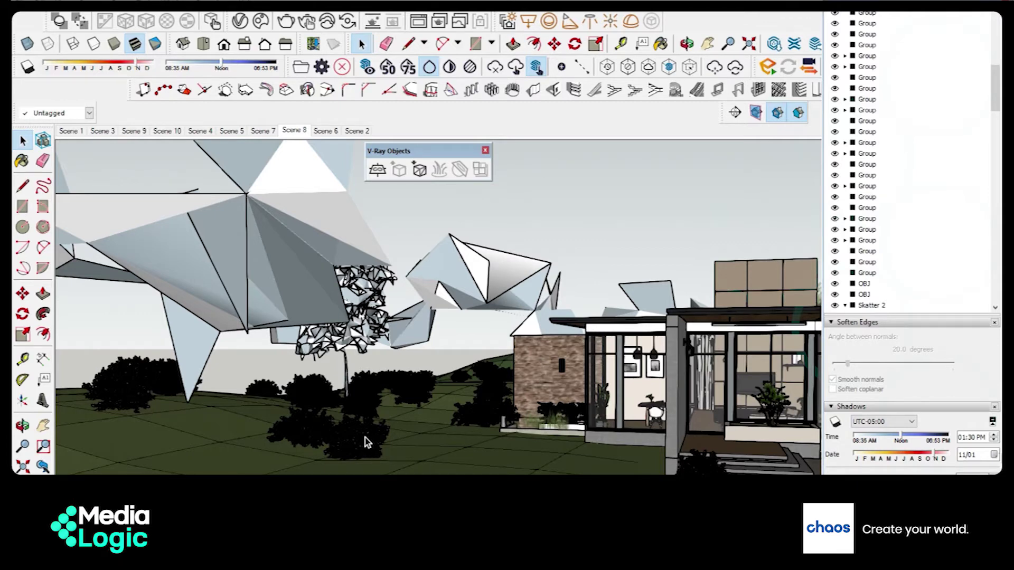
Turn the group of bushes around the house into a component named Skatter 2
{"action": "left_click", "coordinate": [367, 443]}
{"action": "right_click", "coordinate": [349, 450]}
{"action": "left_click", "coordinate": [400, 289]}
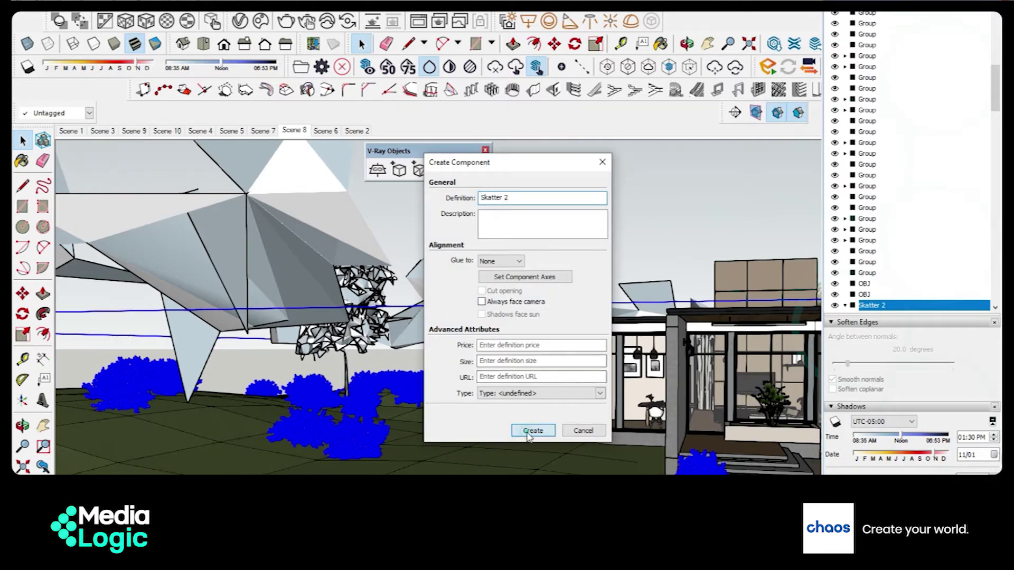
{"action": "left_click", "coordinate": [533, 432]}
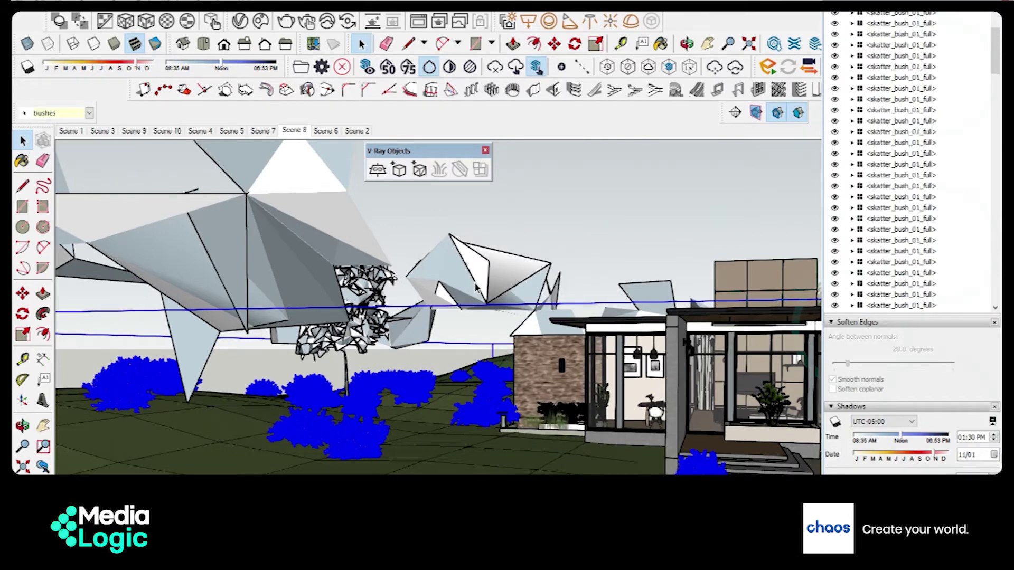
Export the Skatter 2 bushes as a V-Ray proxy mesh with about 3983 preview faces, replacing the originals
{"action": "left_click", "coordinate": [378, 169]}
{"action": "left_click_drag", "start_coordinate": [572, 255], "coordinate": [523, 257]}
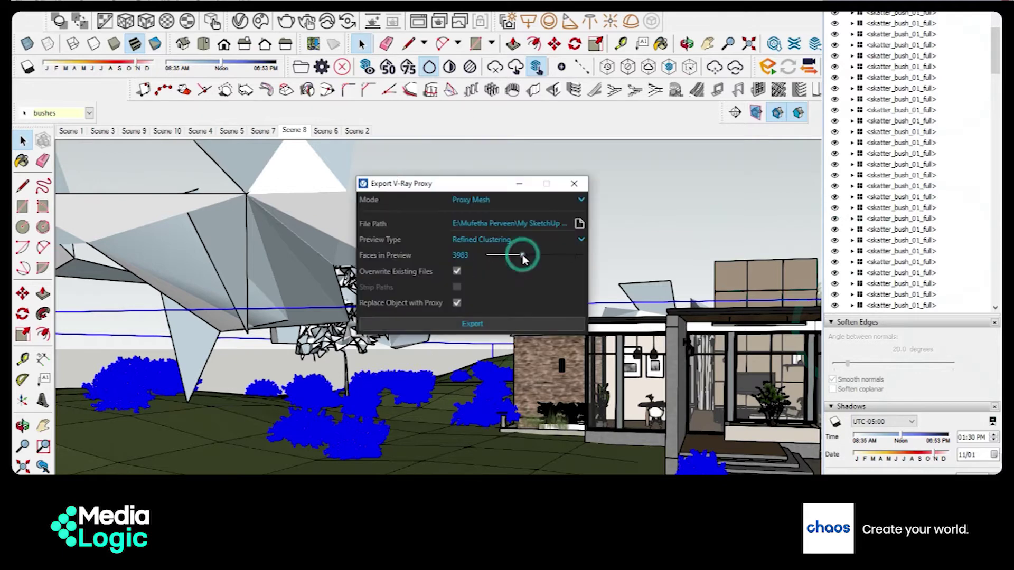
{"action": "left_click", "coordinate": [479, 322]}
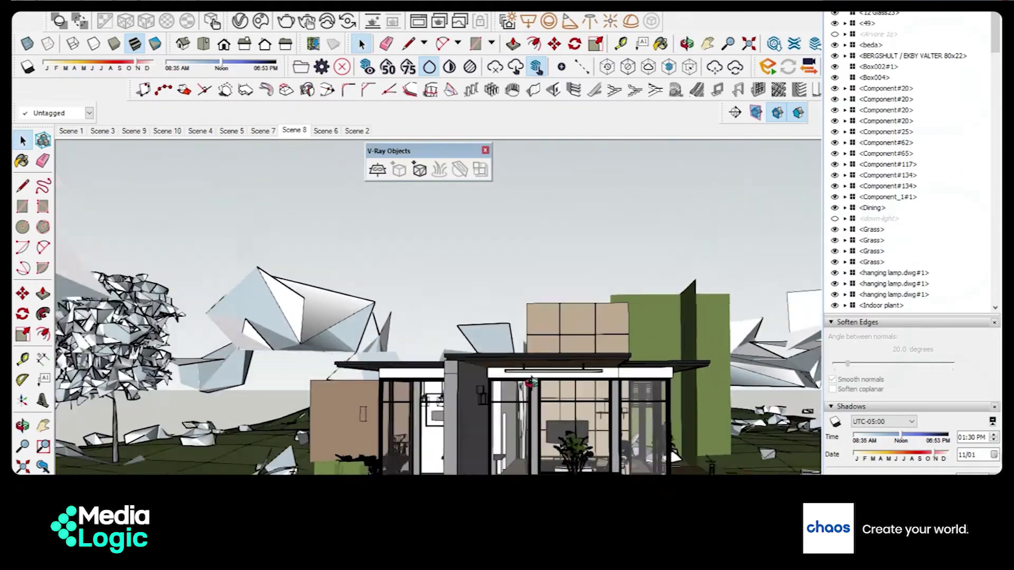
Inspect the single tree, background tree and bush proxies from several viewpoints around the house
{"action": "left_click", "coordinate": [275, 300]}
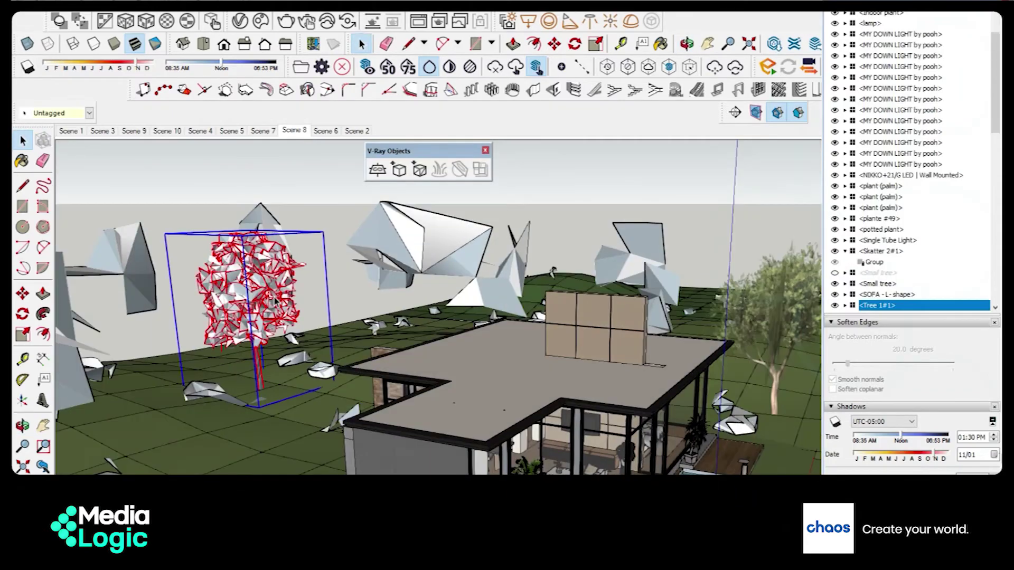
{"action": "scroll", "coordinate": [275, 300], "scroll_direction": "down", "scroll_amount": 2}
{"action": "left_click", "coordinate": [404, 230]}
{"action": "middle_click_drag", "start_coordinate": [560, 422], "coordinate": [483, 313]}
{"action": "scroll", "coordinate": [442, 351], "scroll_direction": "down", "scroll_amount": 2}
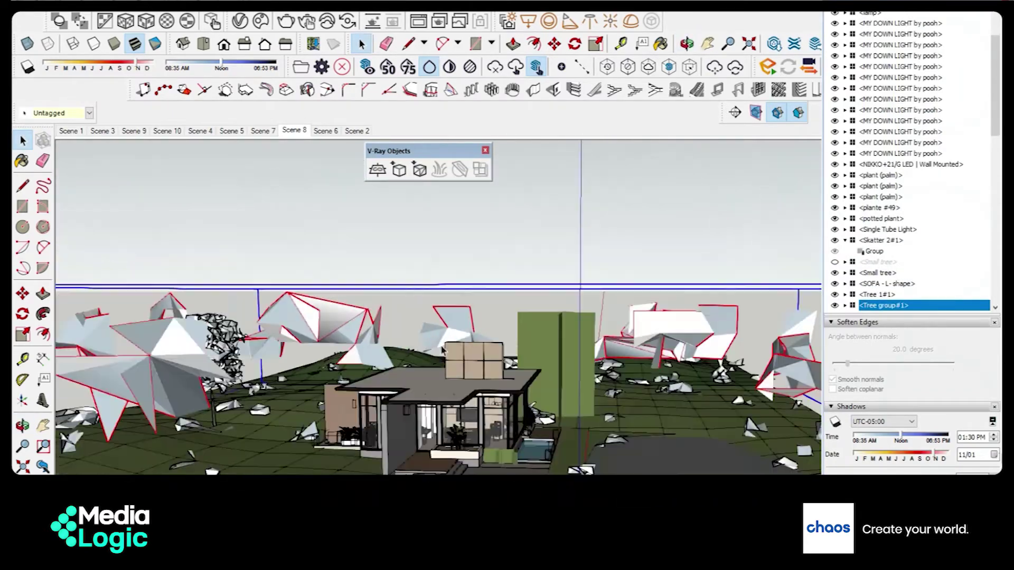
{"action": "scroll", "coordinate": [443, 351], "scroll_direction": "down", "scroll_amount": 3}
{"action": "middle_click_drag", "start_coordinate": [443, 351], "coordinate": [471, 299]}
{"action": "scroll", "coordinate": [471, 299], "scroll_direction": "up", "scroll_amount": 6}
{"action": "left_click", "coordinate": [477, 296]}
{"action": "middle_click_drag", "start_coordinate": [520, 441], "coordinate": [523, 401]}
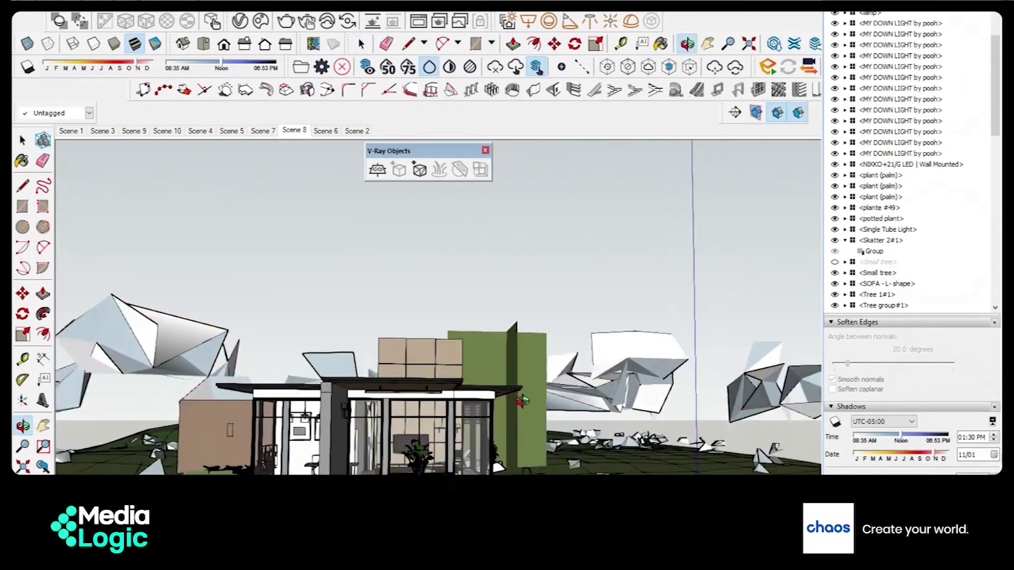
{"action": "key", "text": "space"}
Restore the Scene 8 view, start a V-Ray render of it, and close the frame buffer
{"action": "left_click", "coordinate": [294, 130]}
{"action": "mouse_move", "coordinate": [402, 233]}
{"action": "middle_mouse_down"}
{"action": "mouse_move", "coordinate": [485, 296]}
{"action": "mouse_move", "coordinate": [393, 248]}
{"action": "middle_mouse_up"}
{"action": "left_click", "coordinate": [293, 130]}
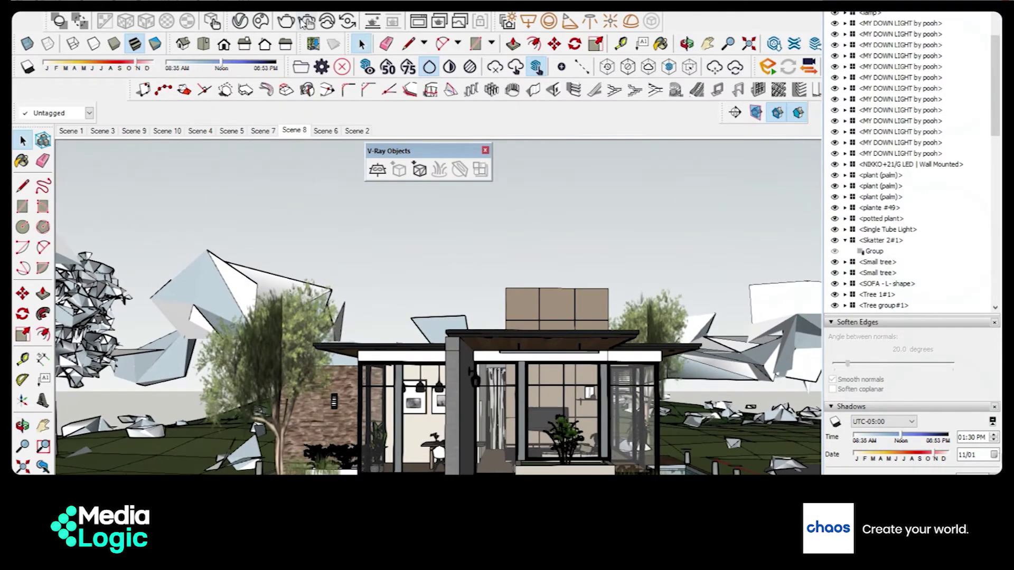
{"action": "left_click", "coordinate": [285, 23]}
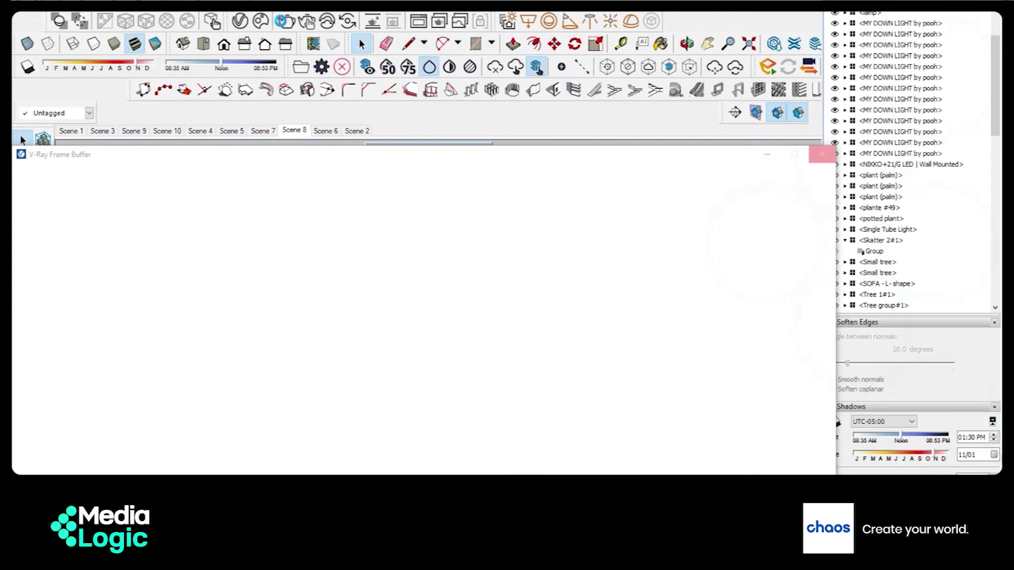
{"action": "left_click", "coordinate": [821, 154]}
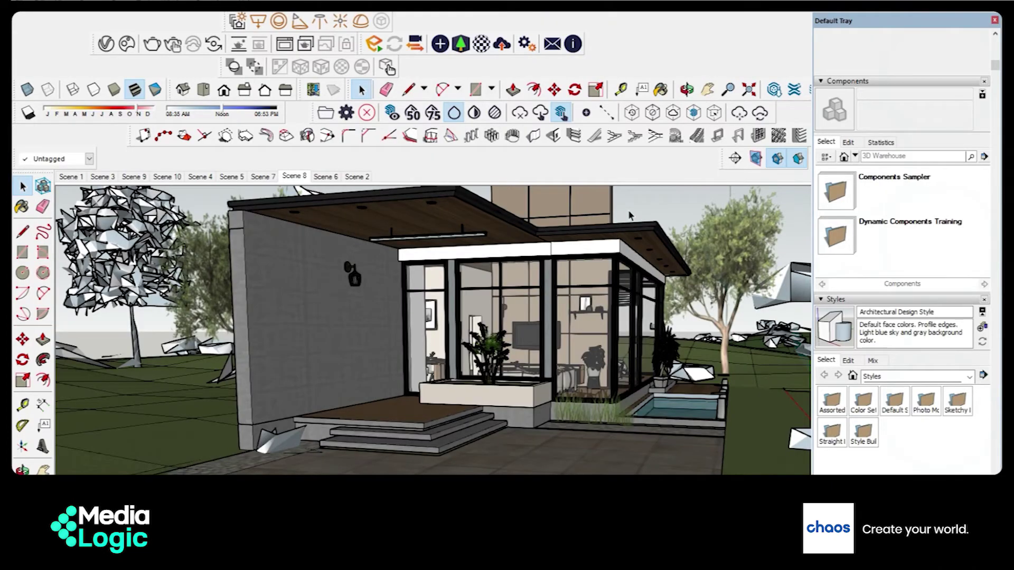
Open the V-Ray Asset Editor and display the proxy mesh parameters of the Tree group#1 geometry
{"action": "middle_click_drag", "start_coordinate": [630, 216], "coordinate": [572, 293]}
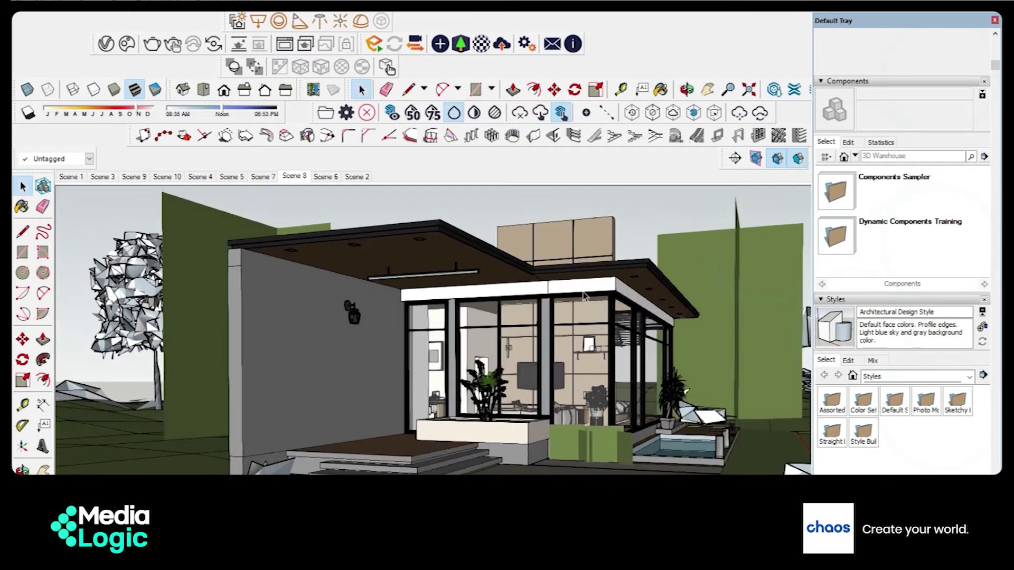
{"action": "left_click", "coordinate": [107, 53]}
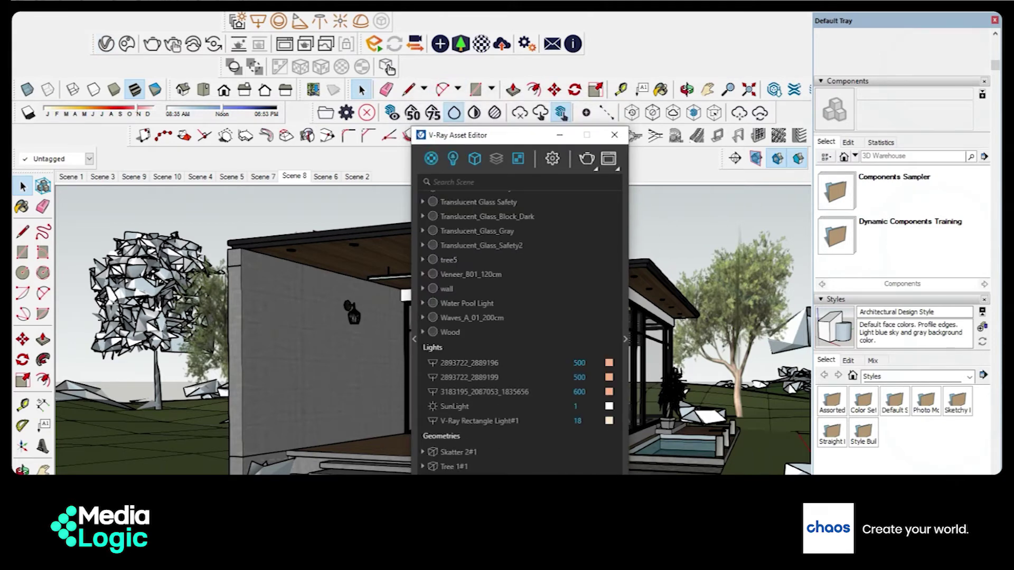
{"action": "scroll", "coordinate": [450, 448], "scroll_direction": "up", "scroll_amount": 2}
{"action": "scroll", "coordinate": [454, 465], "scroll_direction": "down", "scroll_amount": 2}
{"action": "left_click", "coordinate": [625, 343]}
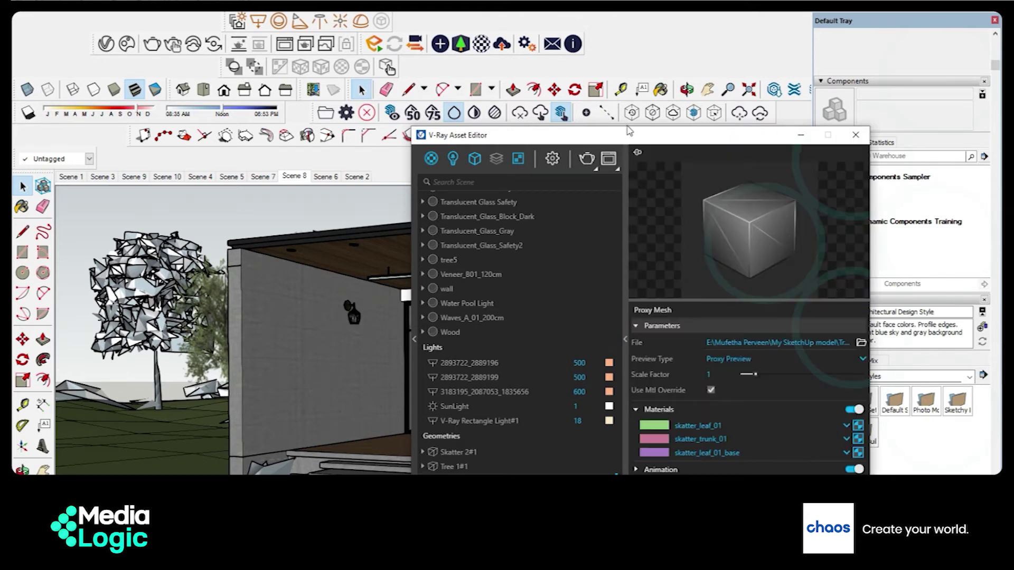
Set the Tree 1#1 proxy's preview type to Bounding Box and examine the single tree in the model
{"action": "left_click", "coordinate": [857, 359]}
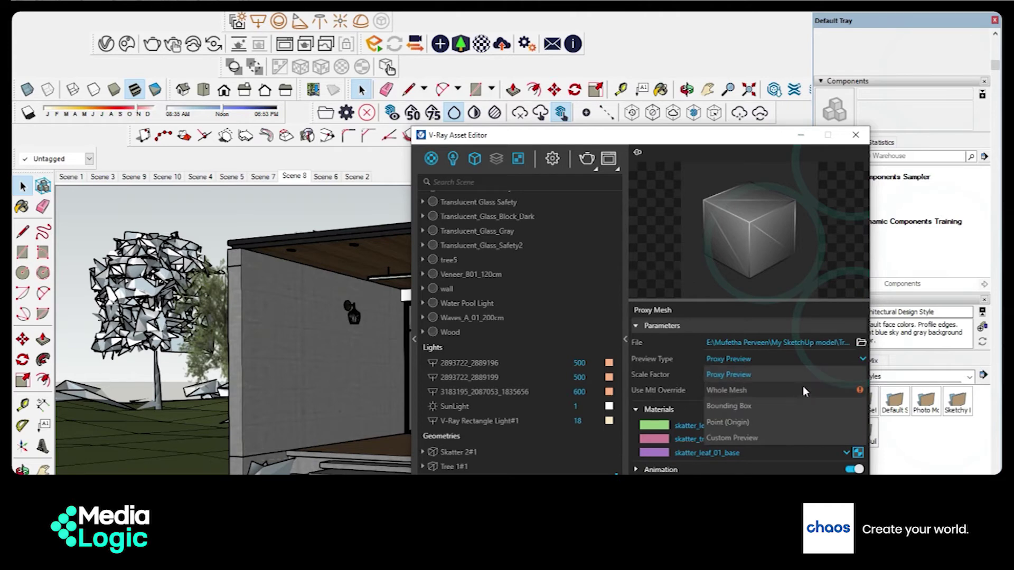
{"action": "left_click", "coordinate": [735, 406]}
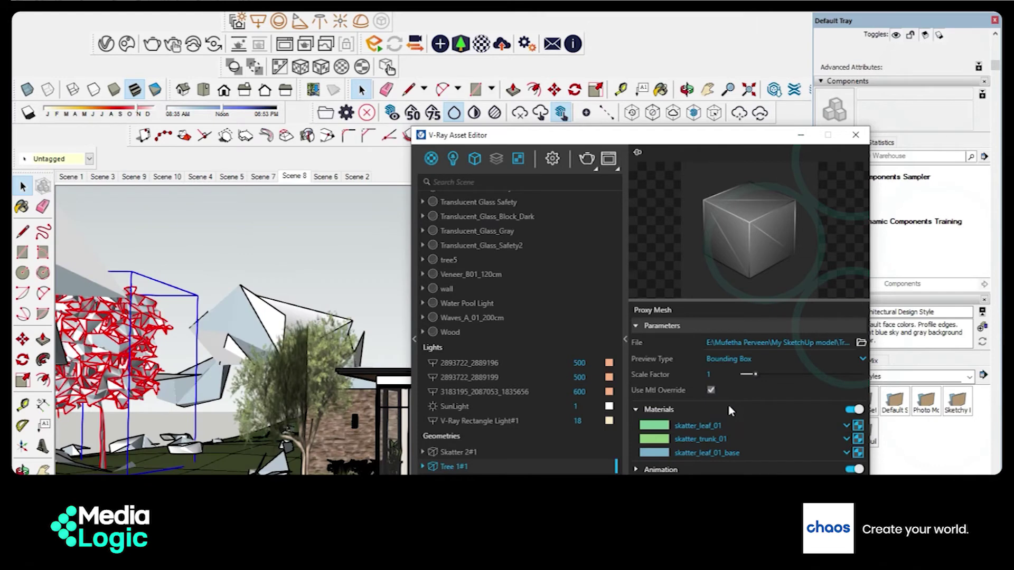
{"action": "middle_click_drag", "start_coordinate": [200, 441], "coordinate": [48, 467]}
{"action": "middle_click_drag", "start_coordinate": [144, 463], "coordinate": [115, 437]}
{"action": "middle_click_drag", "start_coordinate": [174, 467], "coordinate": [154, 442]}
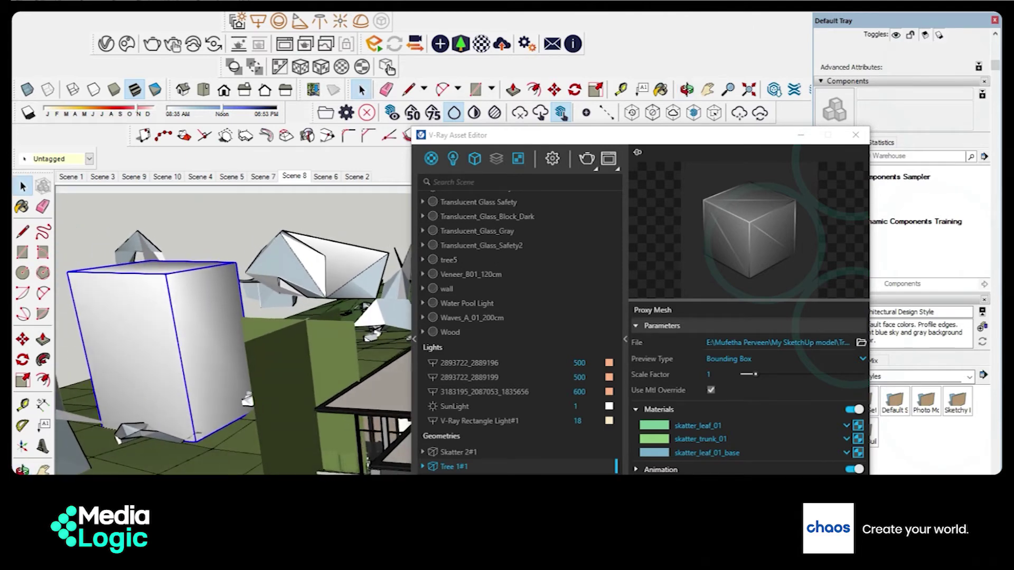
Set the Tree group#1 proxy's preview type to Bounding Box and examine the background trees in the model
{"action": "left_click", "coordinate": [454, 481]}
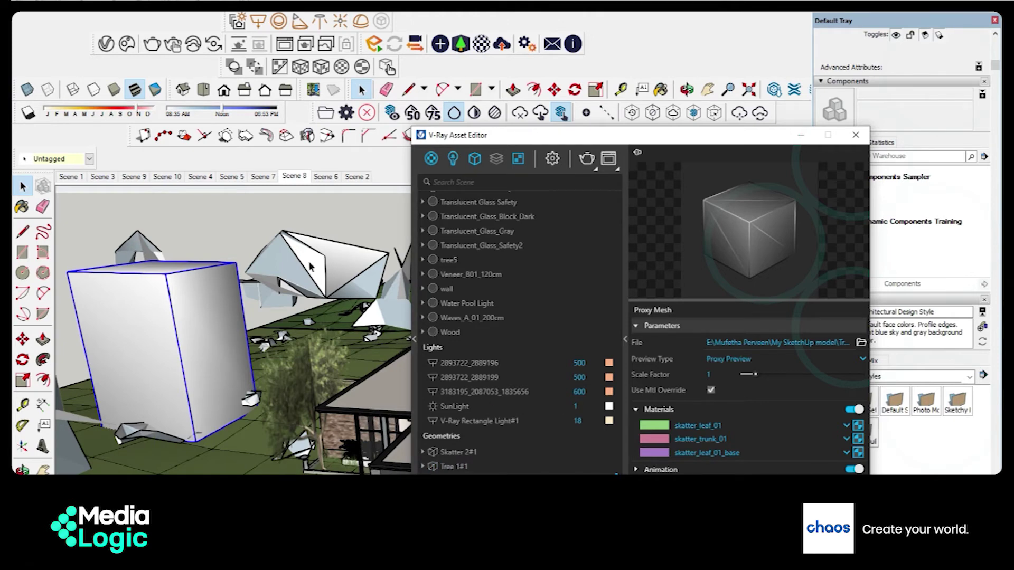
{"action": "left_click", "coordinate": [455, 467]}
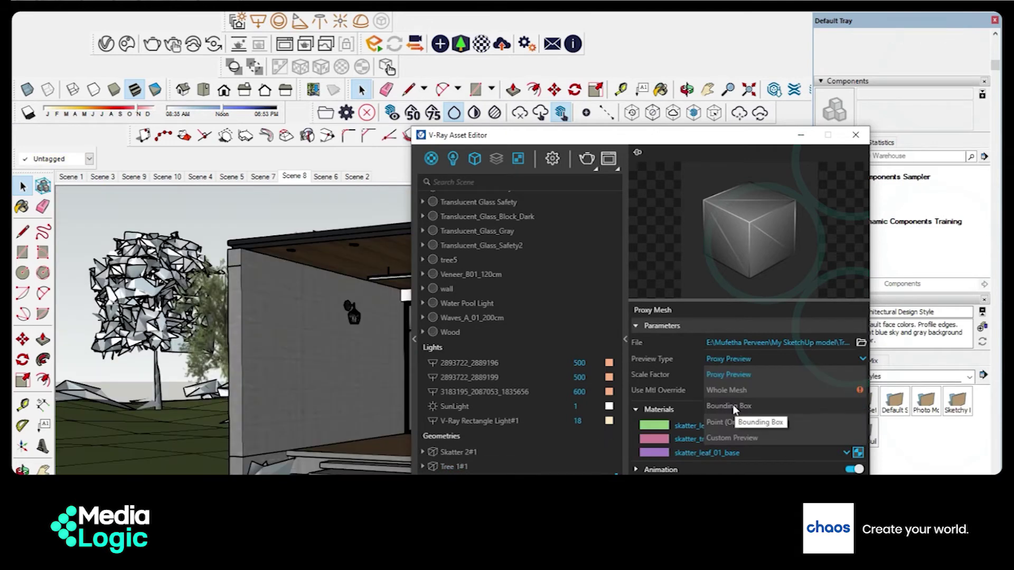
{"action": "left_click", "coordinate": [734, 407]}
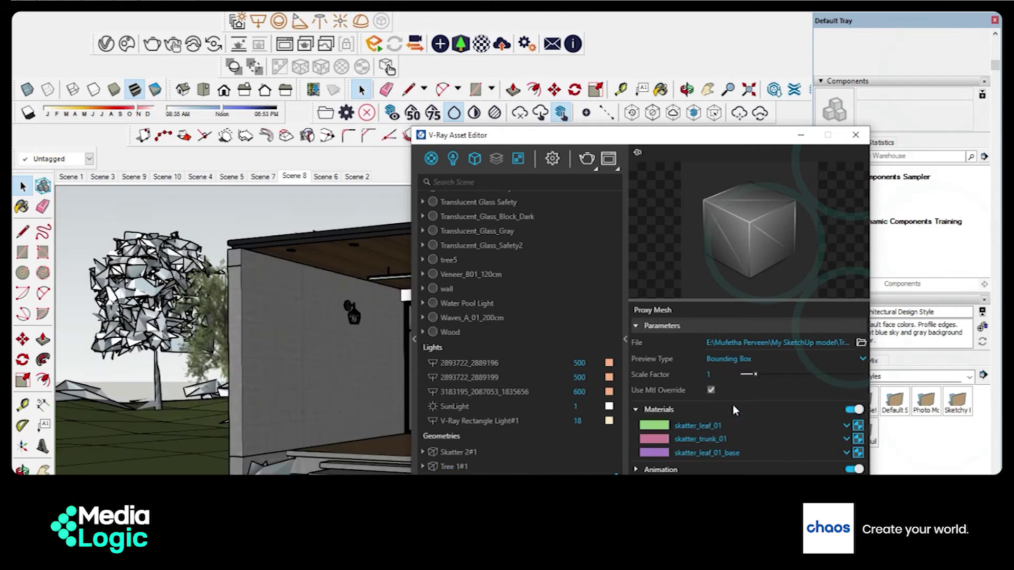
{"action": "scroll", "coordinate": [279, 436], "scroll_direction": "down", "scroll_amount": 3}
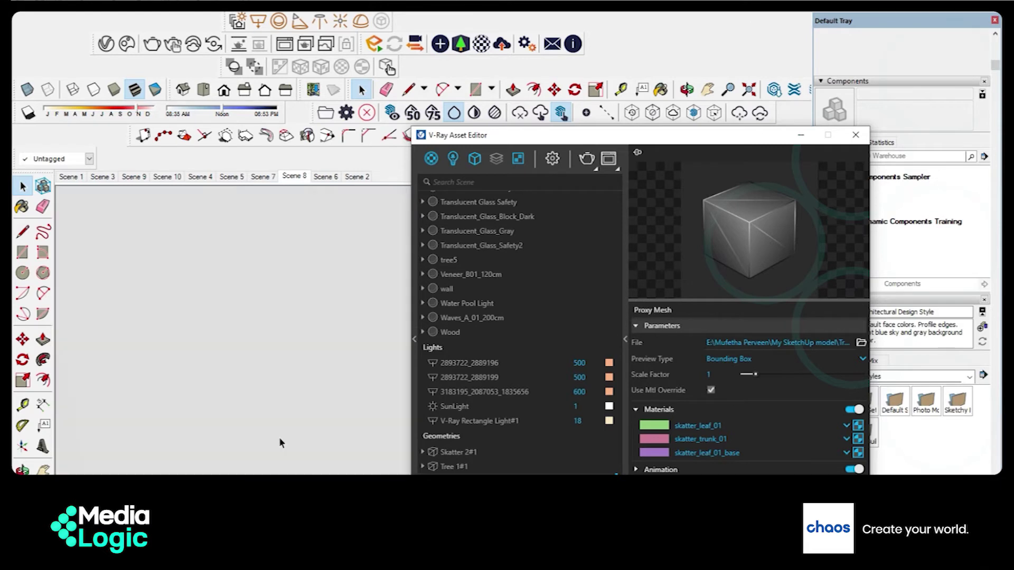
{"action": "mouse_move", "coordinate": [319, 426]}
{"action": "middle_mouse_down"}
{"action": "mouse_move", "coordinate": [275, 394]}
{"action": "mouse_move", "coordinate": [206, 510]}
{"action": "mouse_move", "coordinate": [227, 521]}
{"action": "mouse_move", "coordinate": [170, 361]}
{"action": "mouse_move", "coordinate": [195, 491]}
{"action": "mouse_move", "coordinate": [217, 499]}
{"action": "middle_mouse_up"}
Switch the Tree group#1 proxy back to Proxy Preview and select the background trees in the model
{"action": "left_click", "coordinate": [860, 362]}
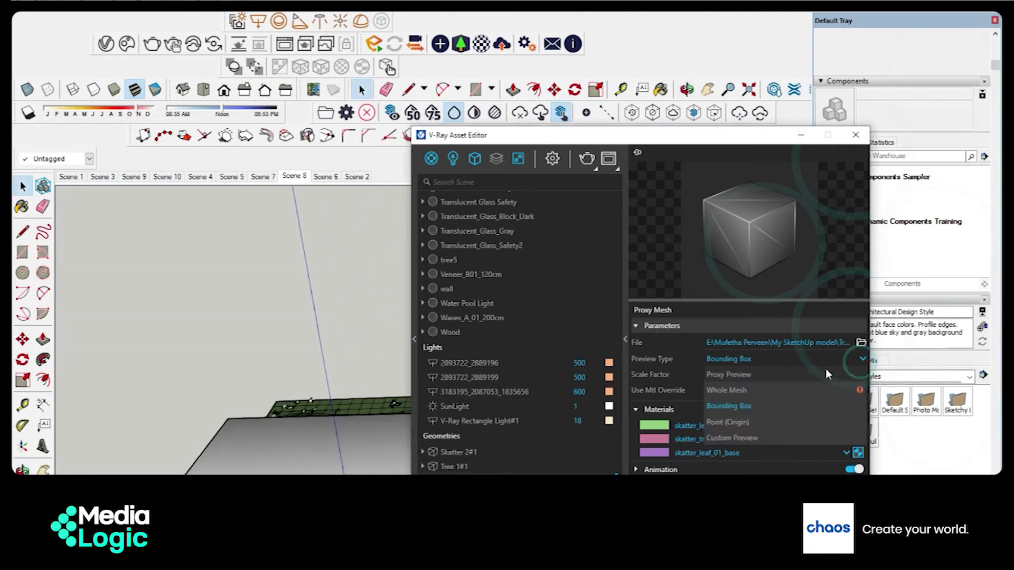
{"action": "left_click", "coordinate": [756, 376]}
{"action": "left_click", "coordinate": [343, 462]}
{"action": "scroll", "coordinate": [338, 462], "scroll_direction": "up", "scroll_amount": 5}
{"action": "scroll", "coordinate": [322, 463], "scroll_direction": "down", "scroll_amount": 3}
{"action": "scroll", "coordinate": [286, 359], "scroll_direction": "down", "scroll_amount": 2}
{"action": "middle_click_drag", "start_coordinate": [285, 471], "coordinate": [330, 507]}
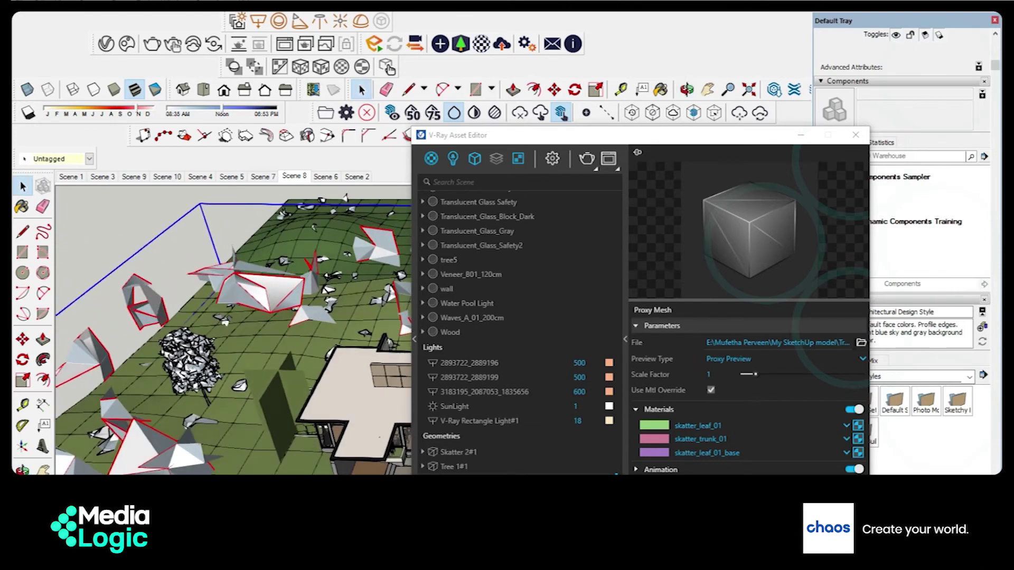
Set the Tree group#1 proxy's preview type to Point (Origin), view the scene, and clear the selection
{"action": "left_click", "coordinate": [858, 359]}
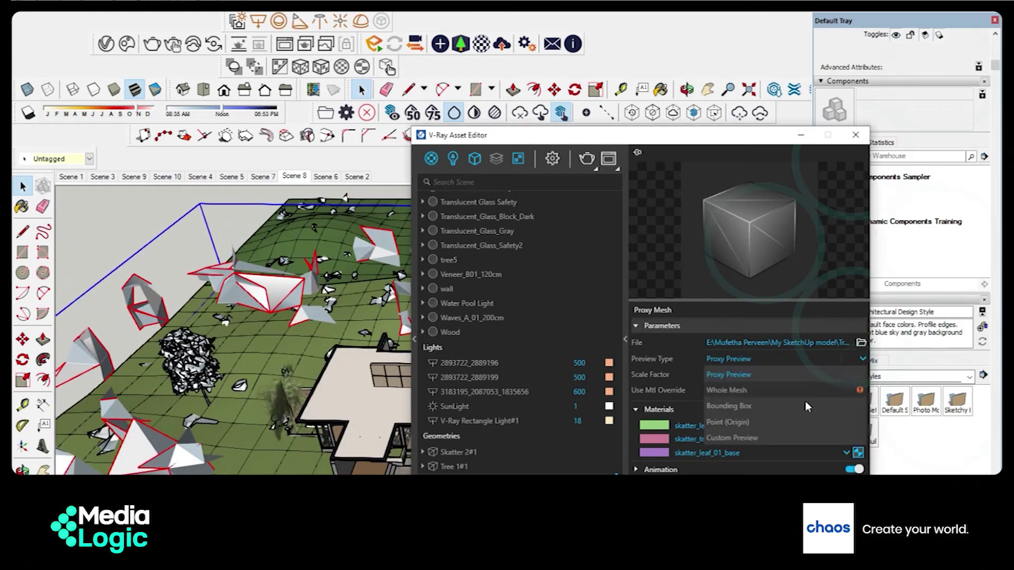
{"action": "left_click", "coordinate": [721, 423]}
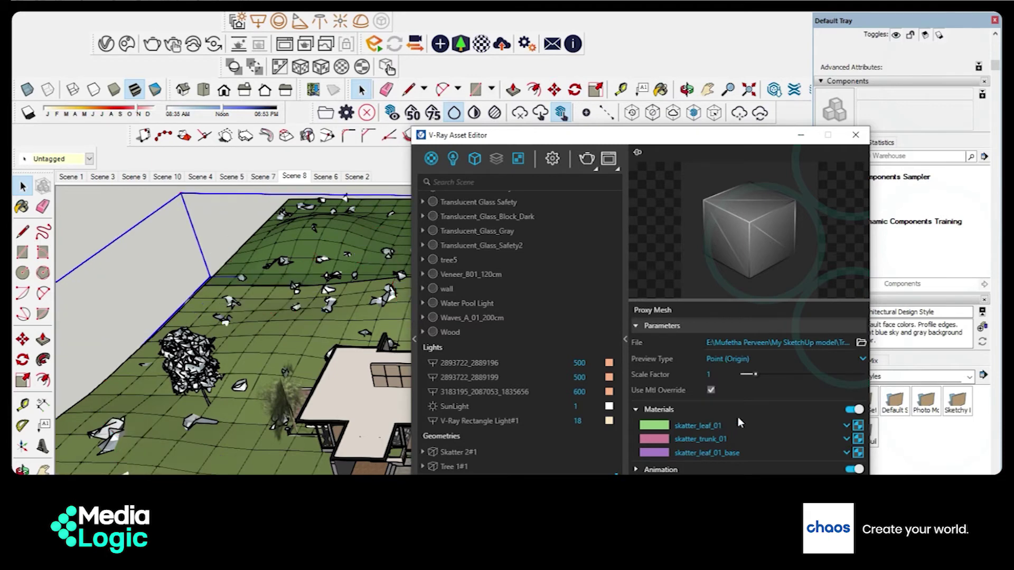
{"action": "mouse_move", "coordinate": [261, 364]}
{"action": "middle_mouse_down"}
{"action": "mouse_move", "coordinate": [164, 251]}
{"action": "mouse_move", "coordinate": [86, 227]}
{"action": "mouse_move", "coordinate": [105, 299]}
{"action": "middle_mouse_up"}
{"action": "left_click", "coordinate": [225, 235]}
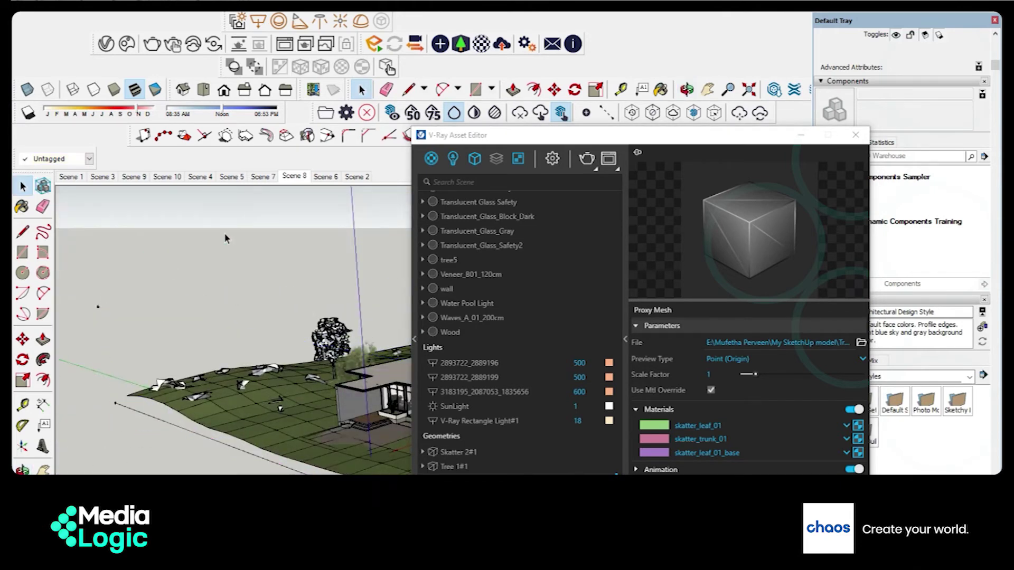